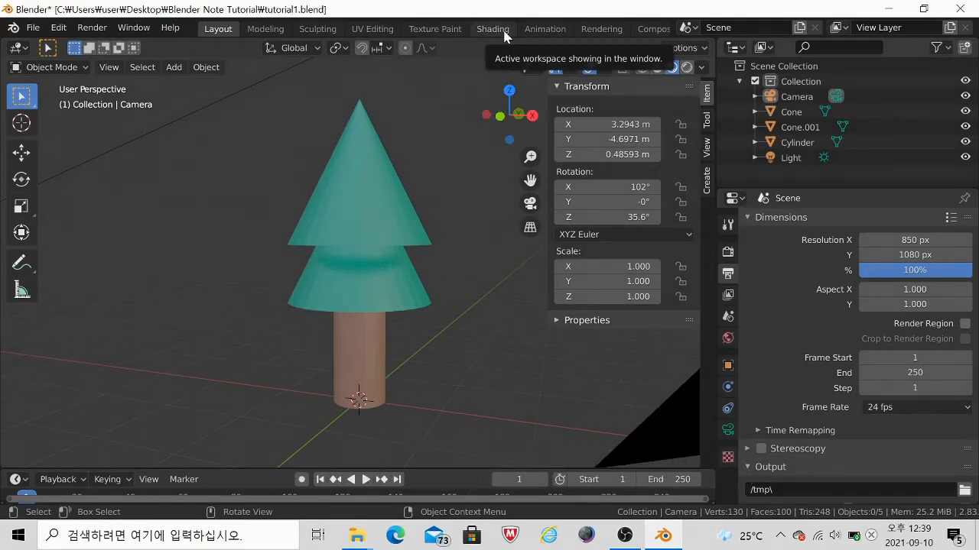
Step: Open the Shading workspace and select the tree's upper cone, enlarging the area that shows its material nodes
left_click(504, 33)
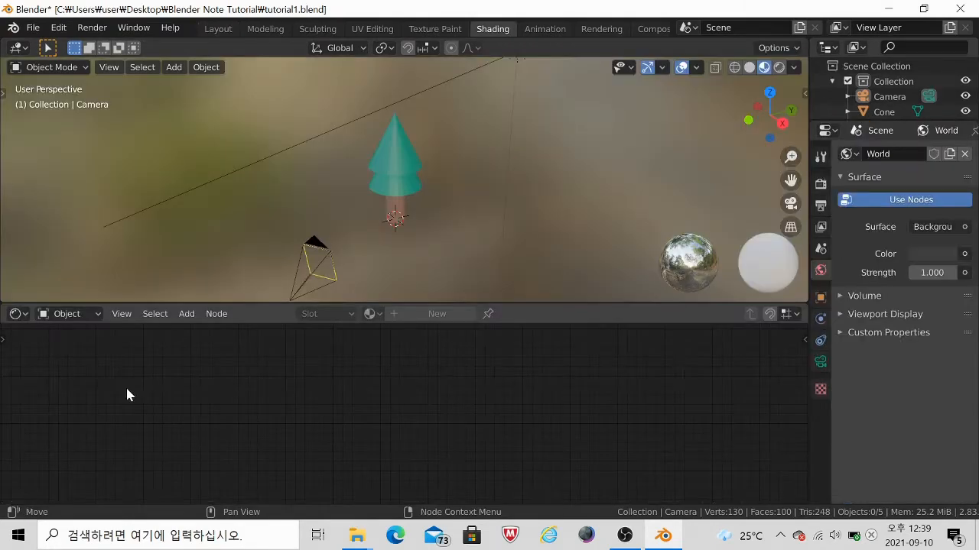
left_click(400, 155)
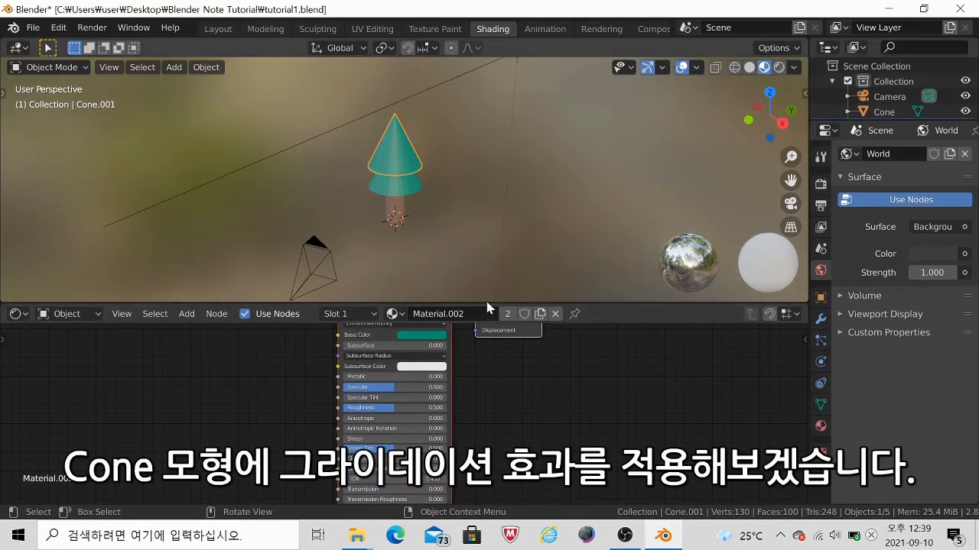
left_click_drag(487, 306, 483, 204)
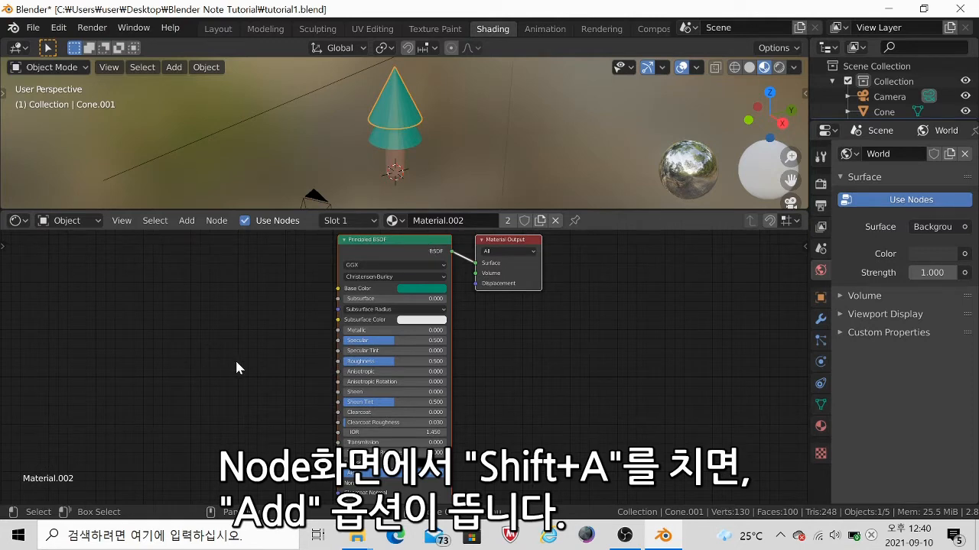
Step: Add a ColorRamp node to the cone material and place it beside the Principled BSDF's inputs
key("shift+a")
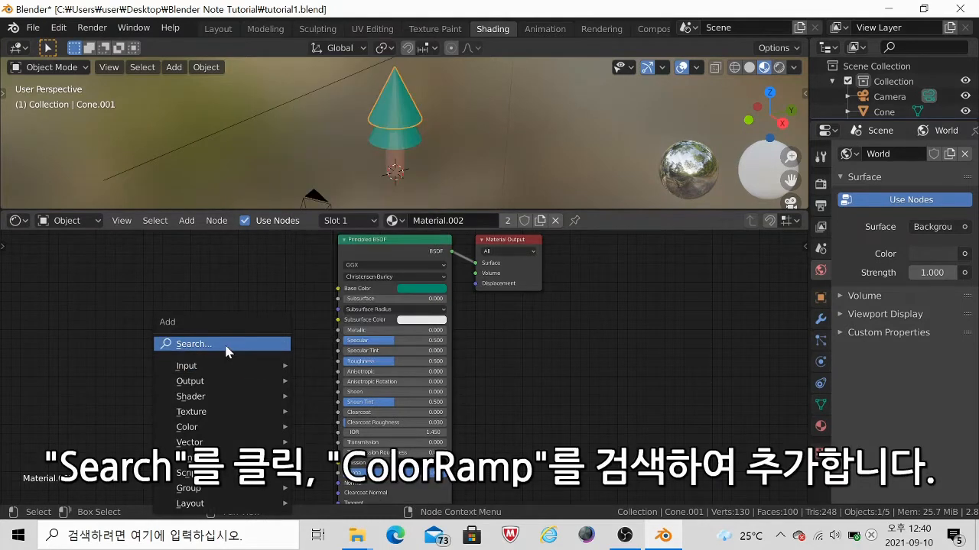
left_click(227, 351)
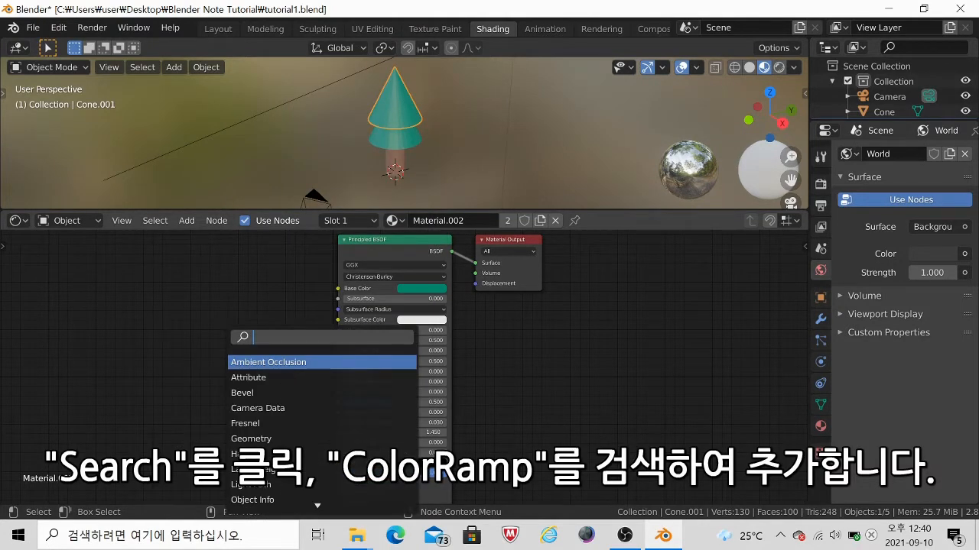
type("color")
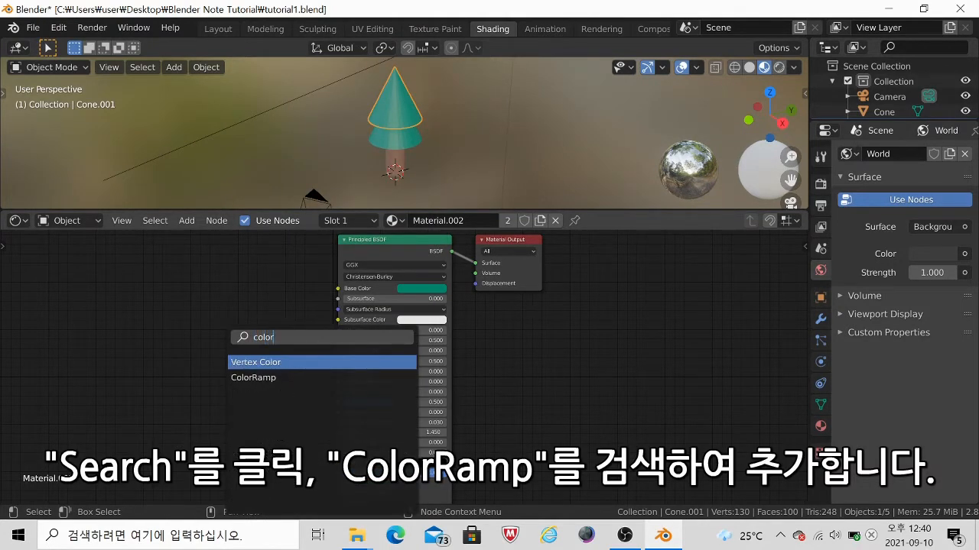
key("Down")
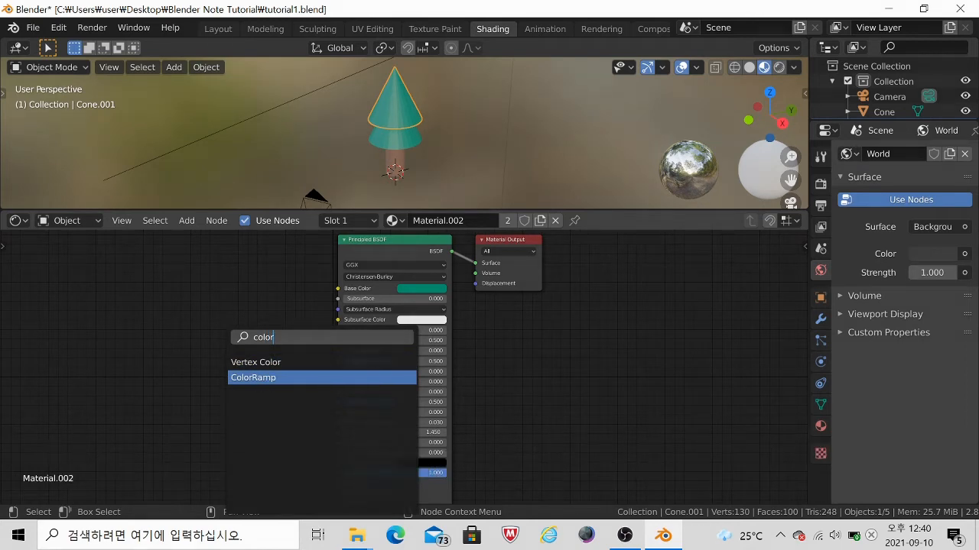
left_click(292, 377)
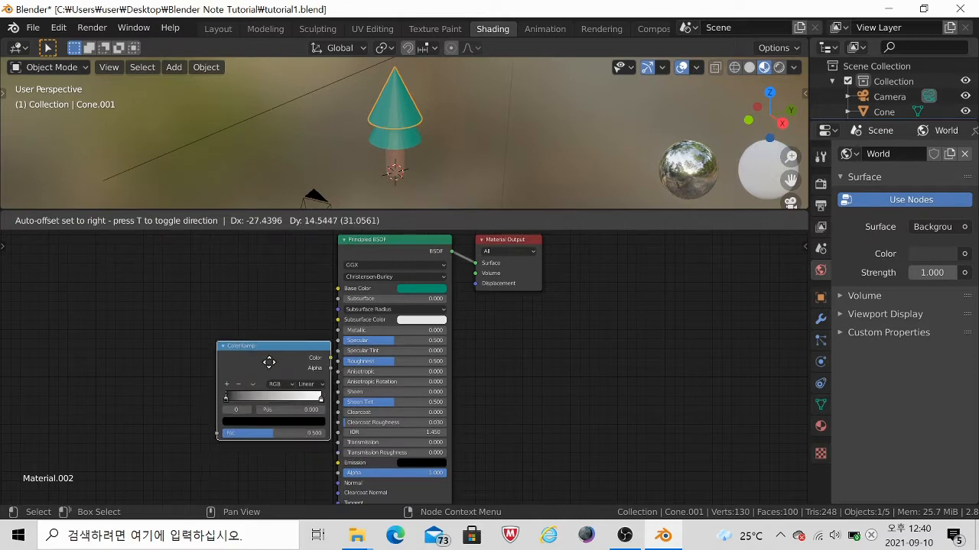
left_click(241, 303)
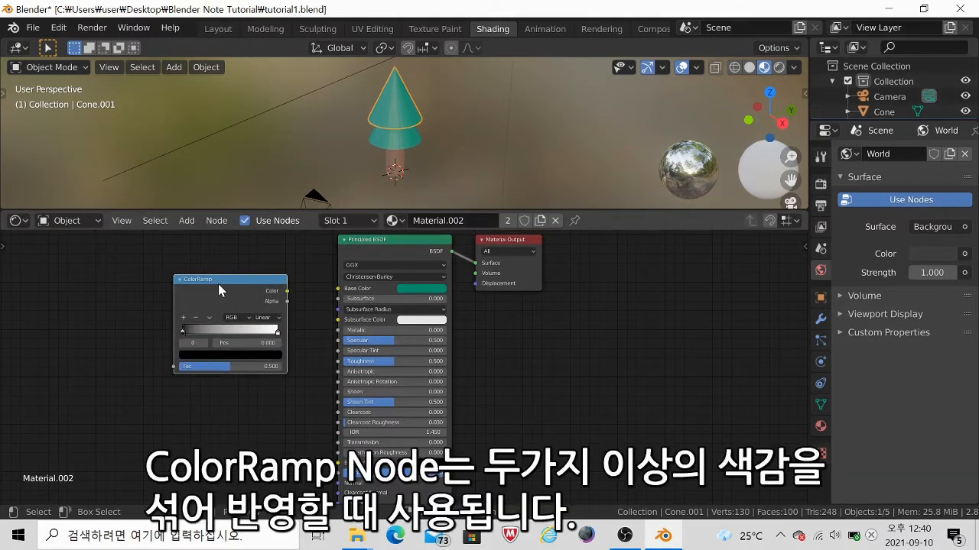
Step: Copy the green Base Color of the Principled BSDF onto the ColorRamp's first colour stop, replacing black
middle_click_drag(218, 284, 392, 327)
scroll(306, 451, "up", 6)
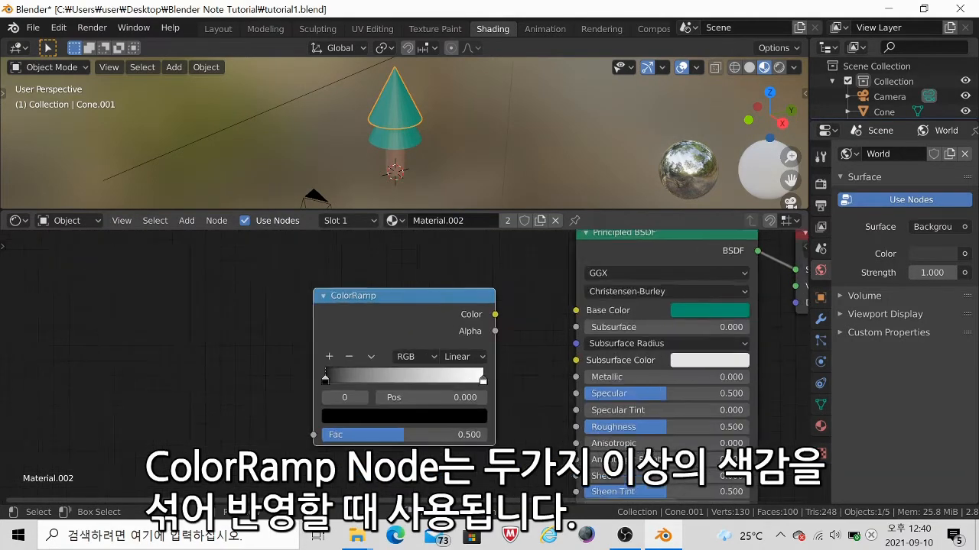
scroll(399, 367, "up", 1)
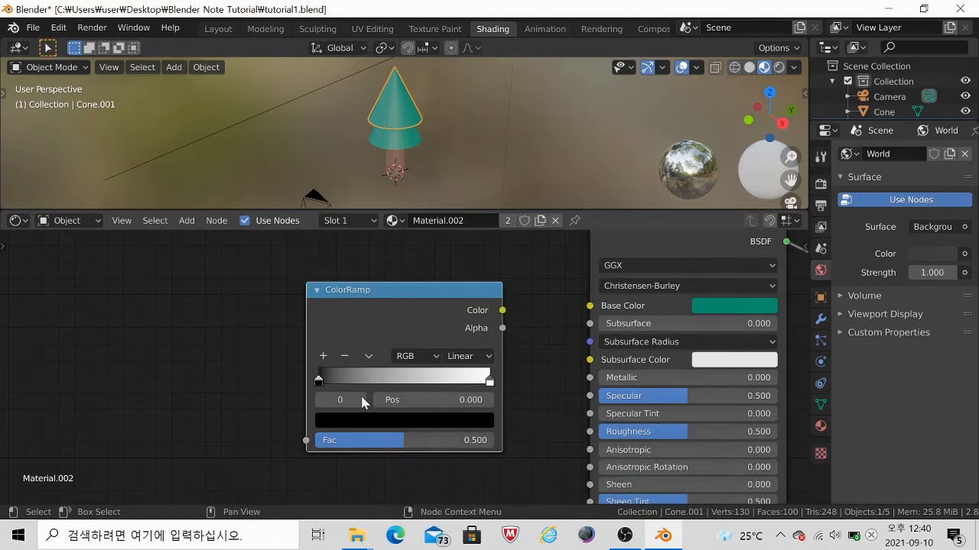
left_click(490, 383)
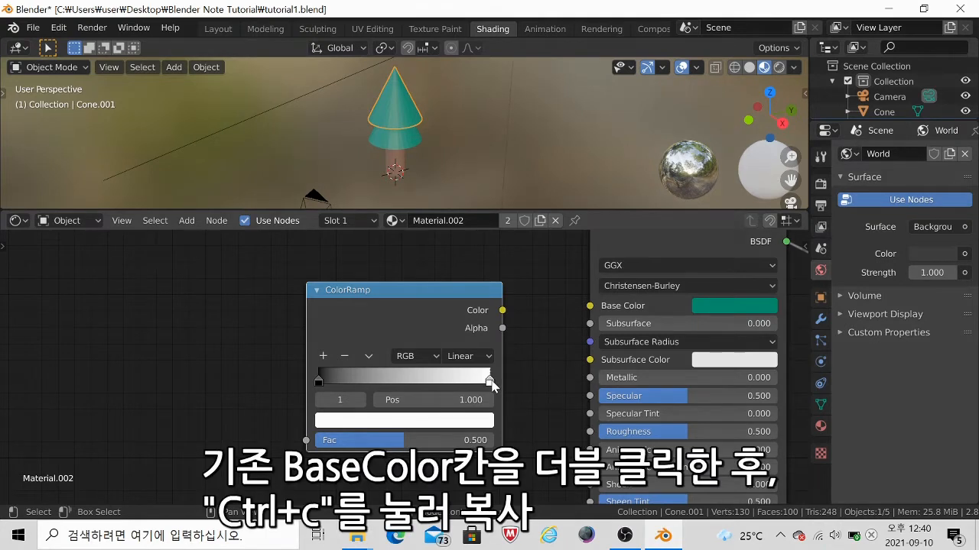
left_click(724, 305)
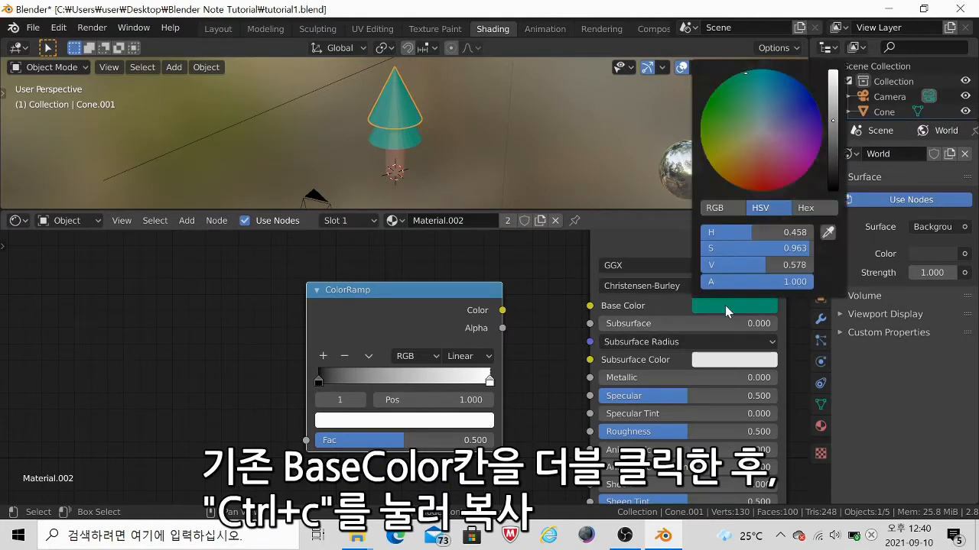
left_click(725, 305)
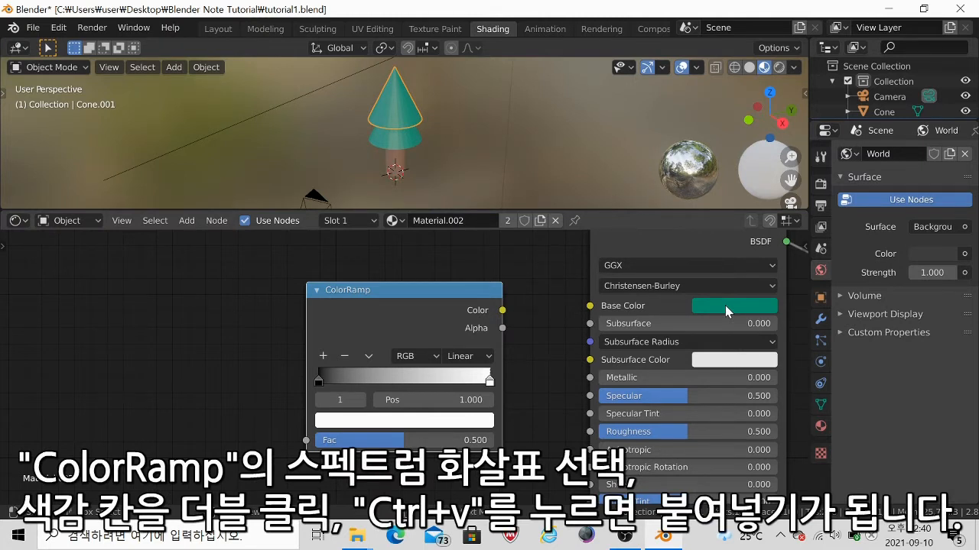
left_click(316, 380)
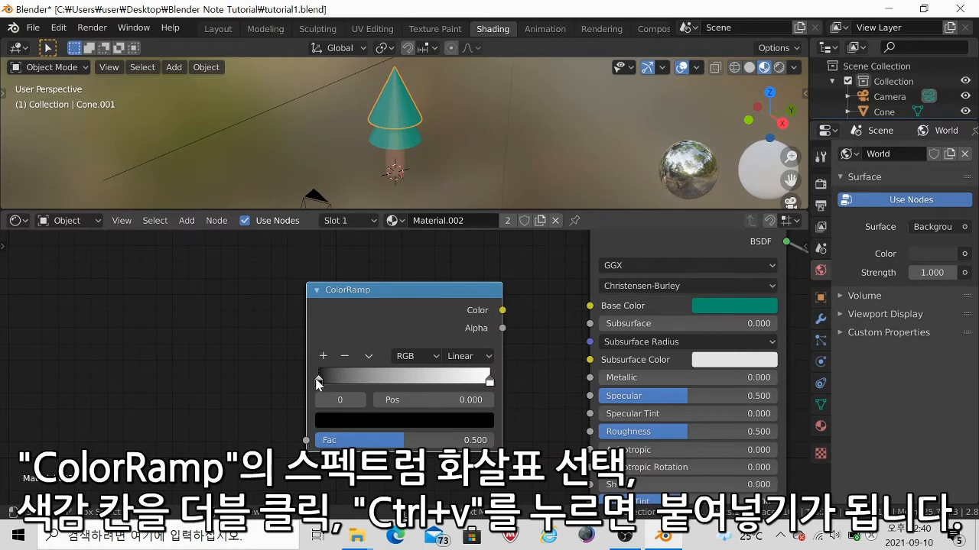
left_click(391, 421)
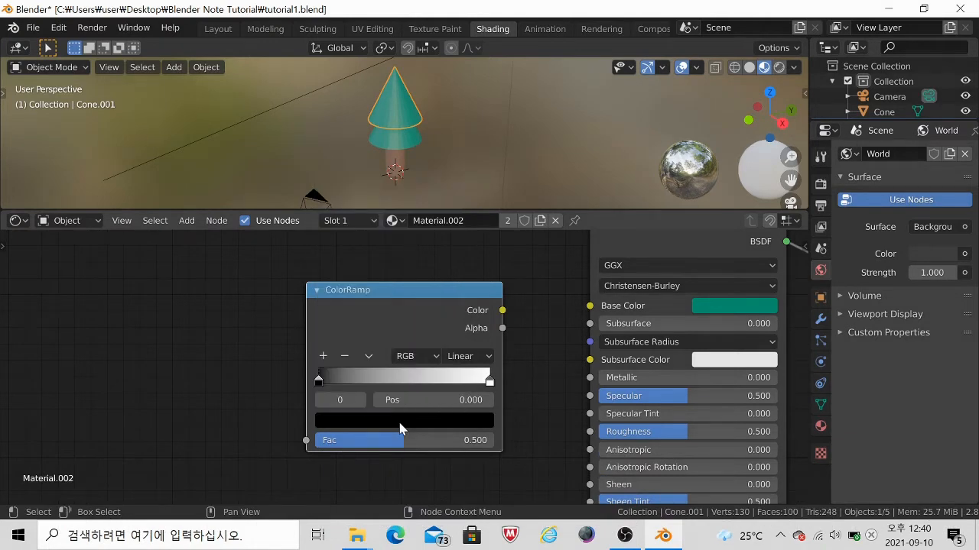
left_click(399, 422)
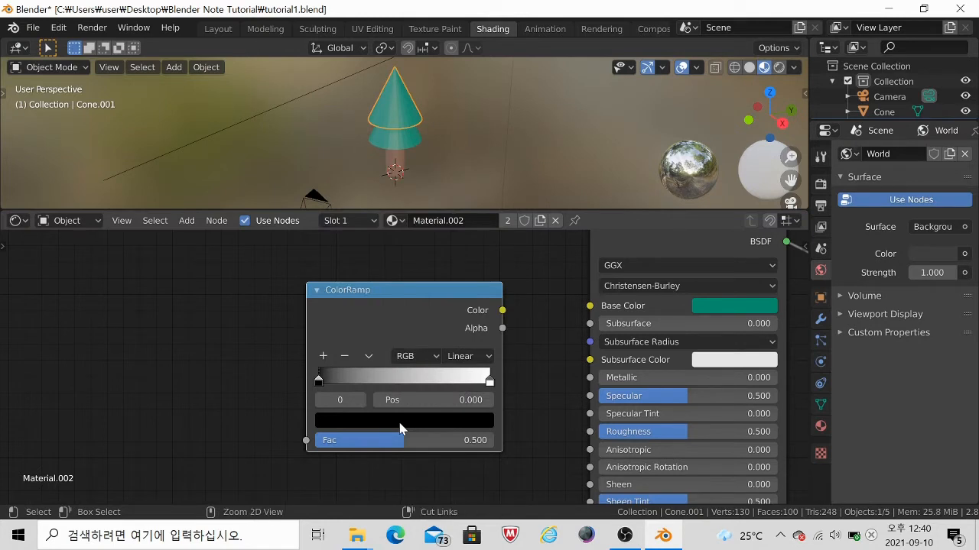
key("ctrl+v")
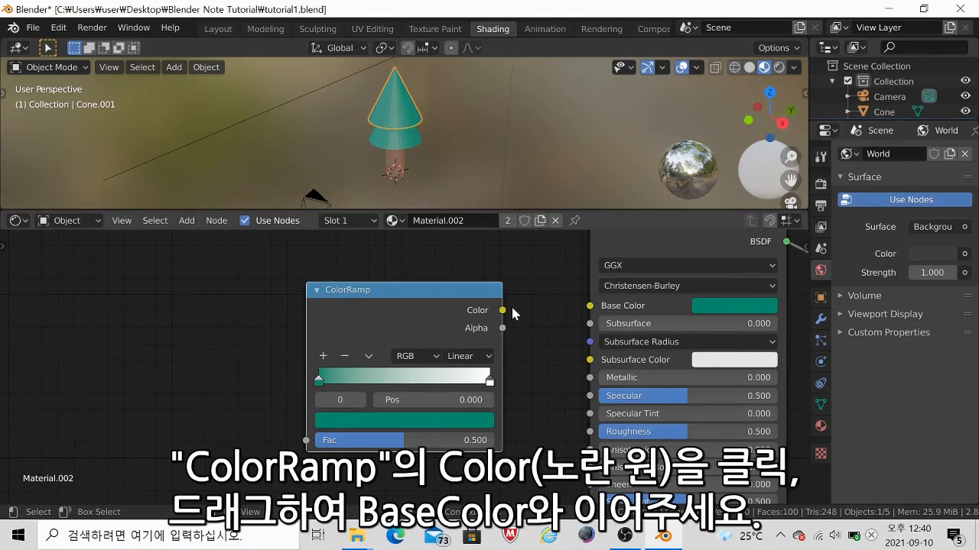
Step: Connect the ColorRamp's Color output to the Principled BSDF's Base Color and select the tree's lower cone
left_click_drag(502, 311, 590, 307)
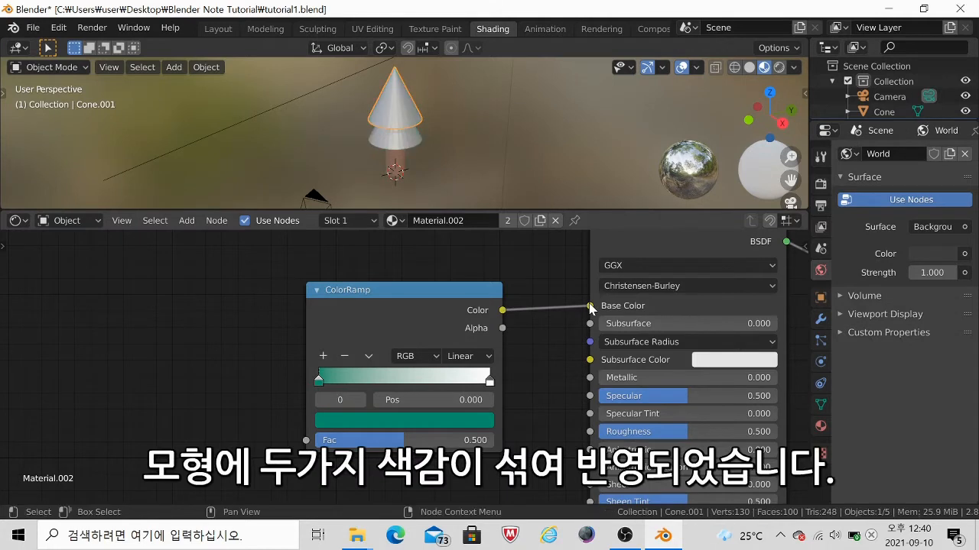
left_click(403, 115)
key("KP_Decimal")
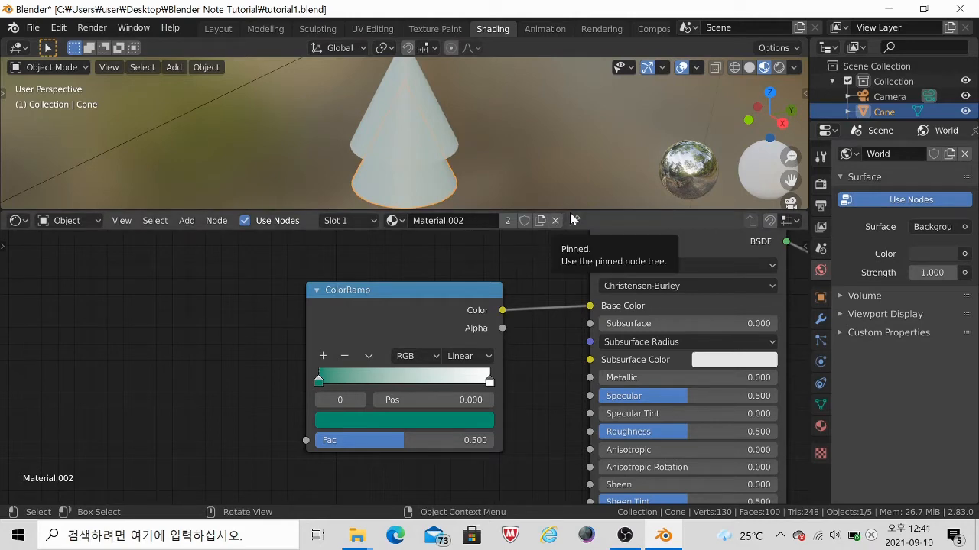
Step: Move the ColorRamp's white stop to position 0.658 and its green stop to 0.470, selecting the upper cone
left_click_drag(569, 209, 873, 5)
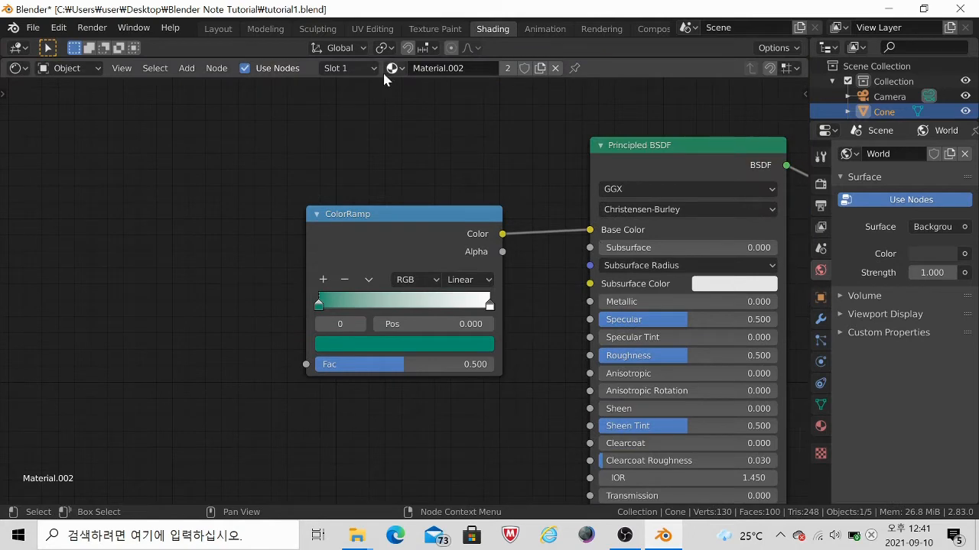
left_click_drag(544, 57, 540, 344)
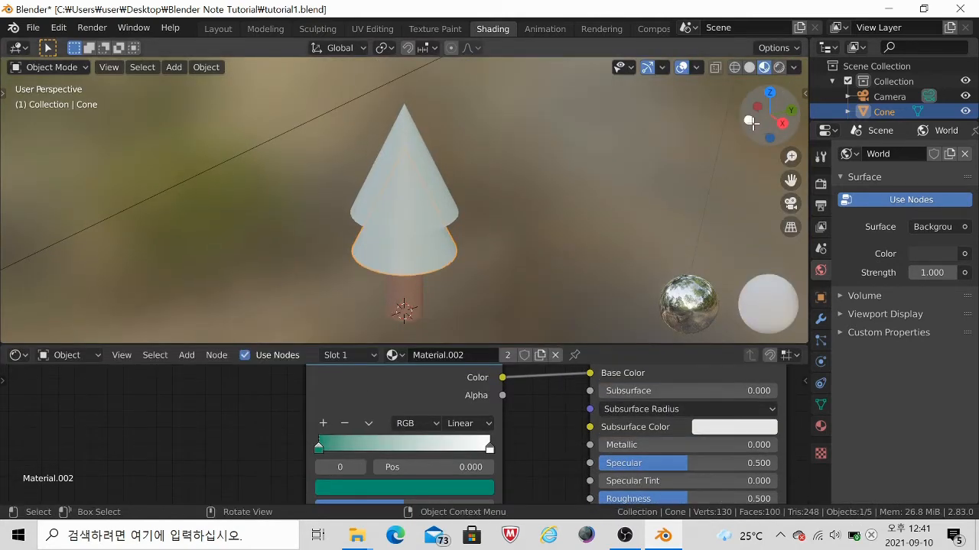
left_click_drag(750, 120, 971, 117)
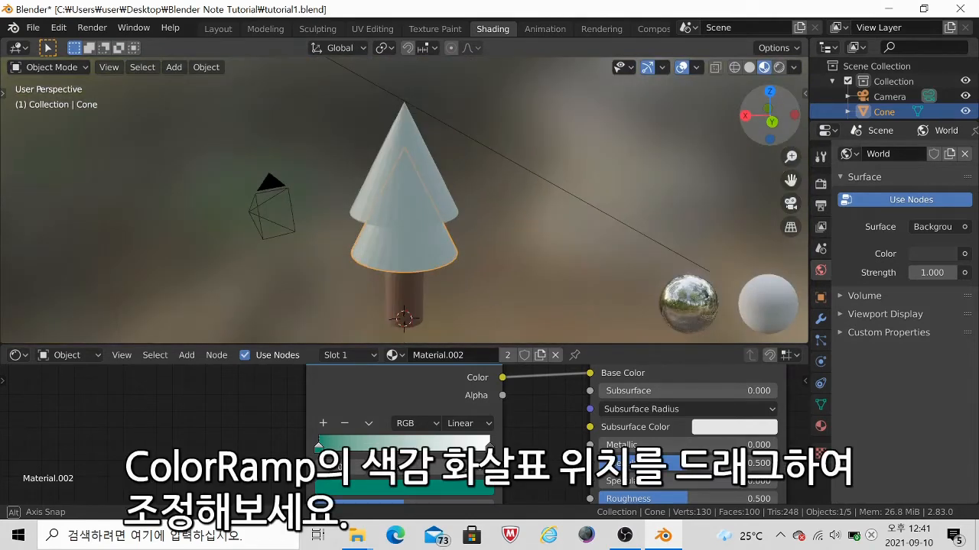
left_click_drag(320, 447, 405, 446)
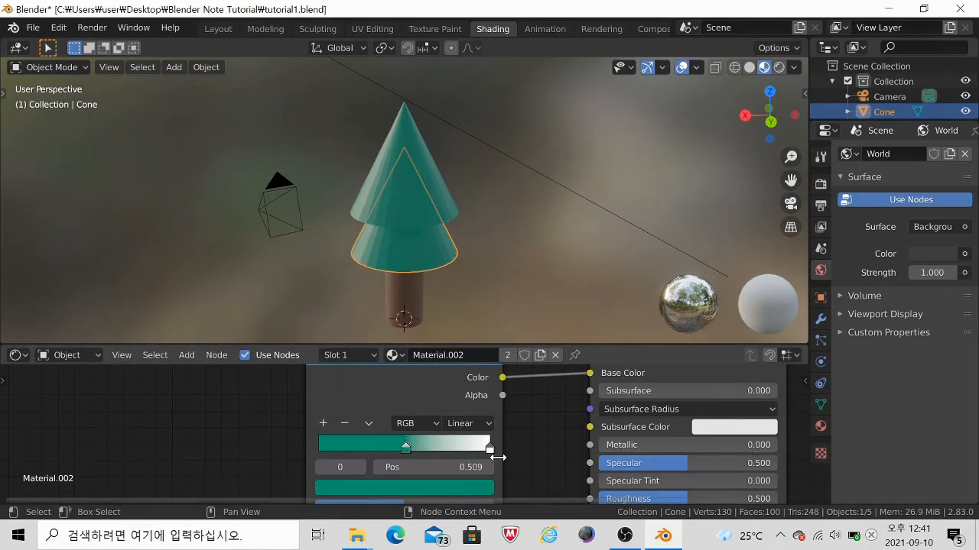
left_click_drag(488, 448, 431, 447)
left_click(379, 151)
left_click_drag(770, 114, 801, 176)
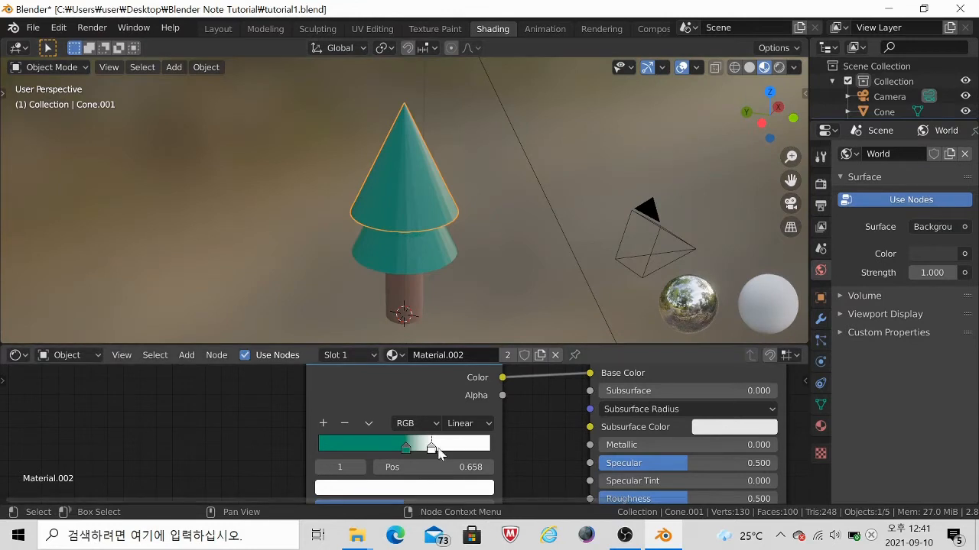
mouse_move(411, 450)
left_mouse_down()
mouse_move(377, 451)
mouse_move(400, 452)
left_mouse_up()
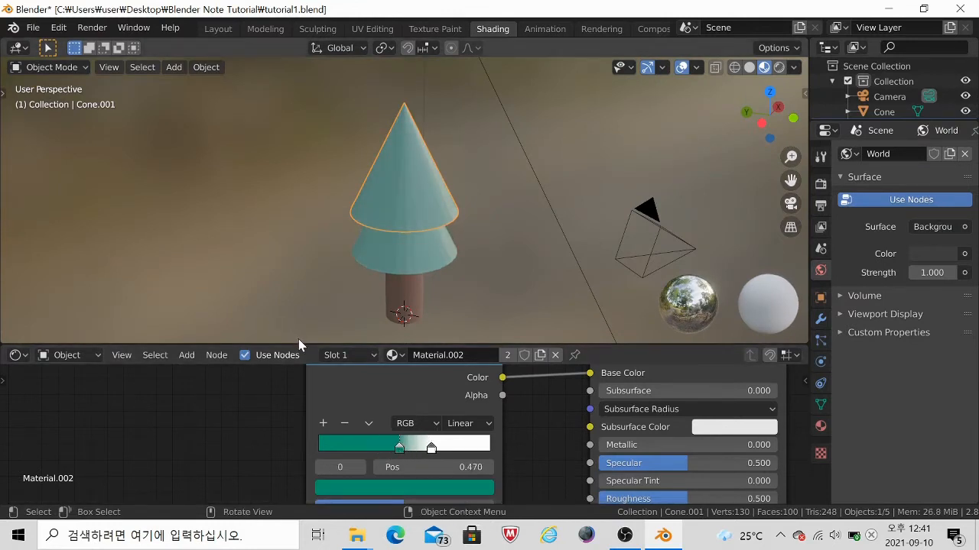
Step: Add a Separate XYZ node and place it on the input side of the ColorRamp
left_click_drag(304, 344, 302, 260)
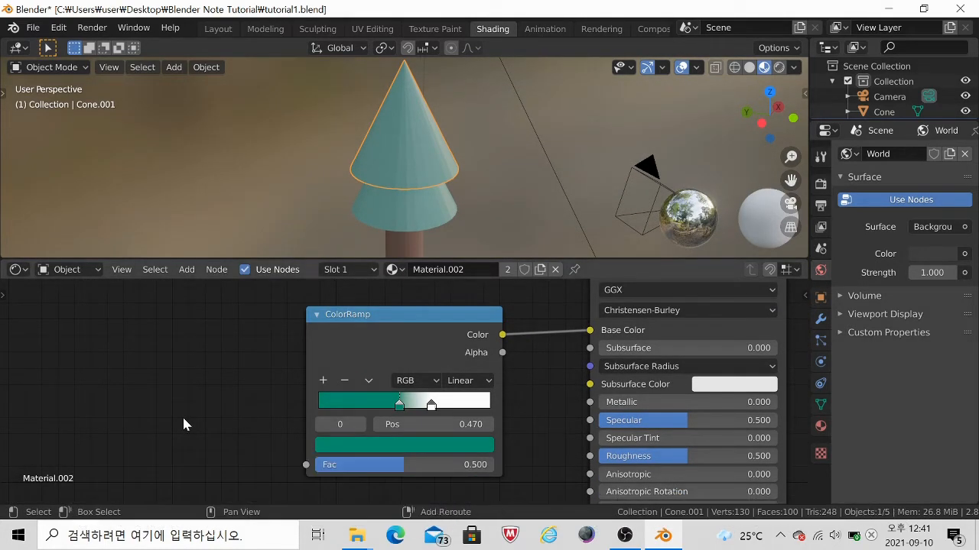
key("shift+a")
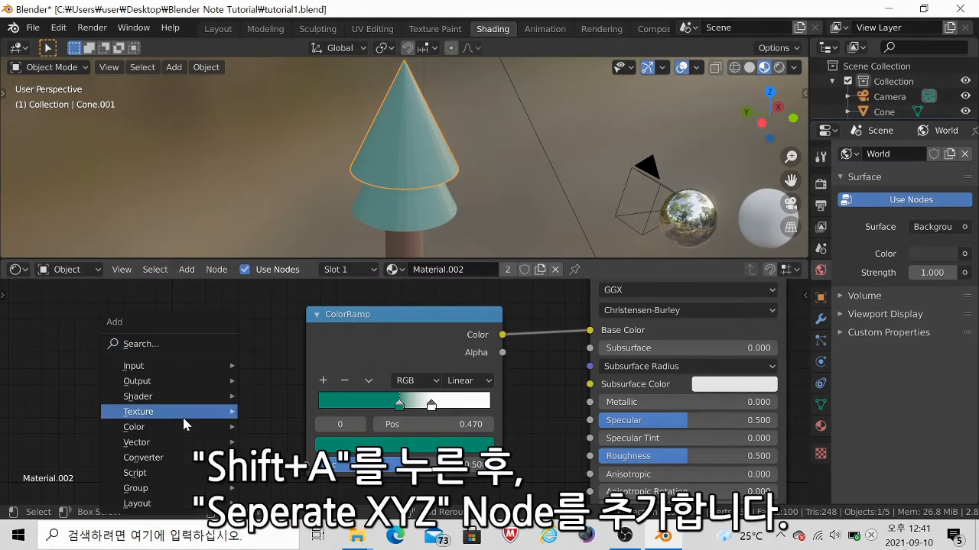
left_click(150, 343)
type("sepe")
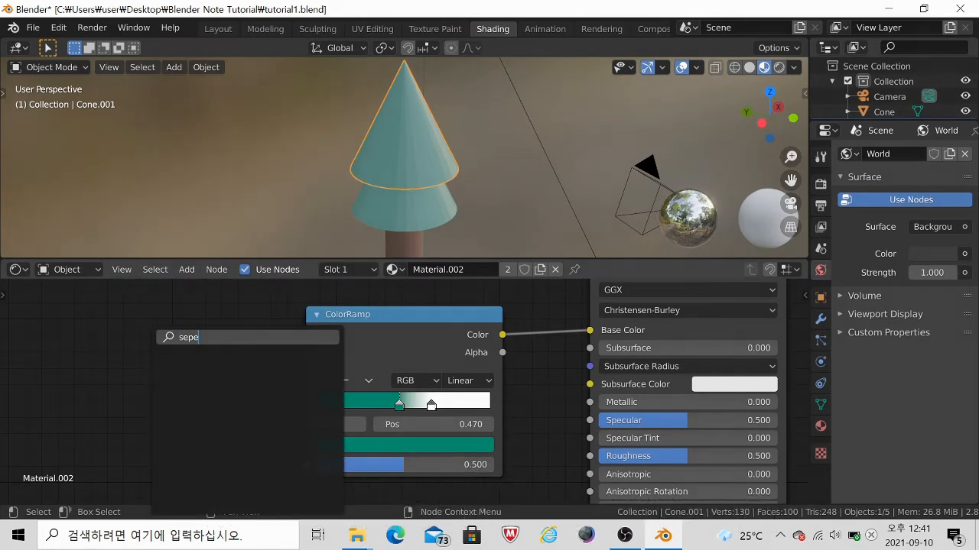
key("BackSpace")
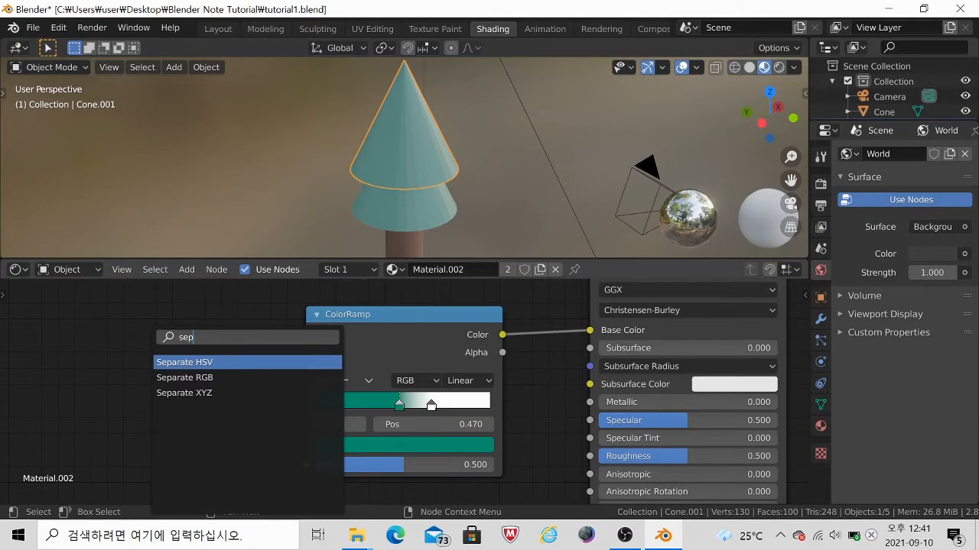
key("Down")
key("Down")
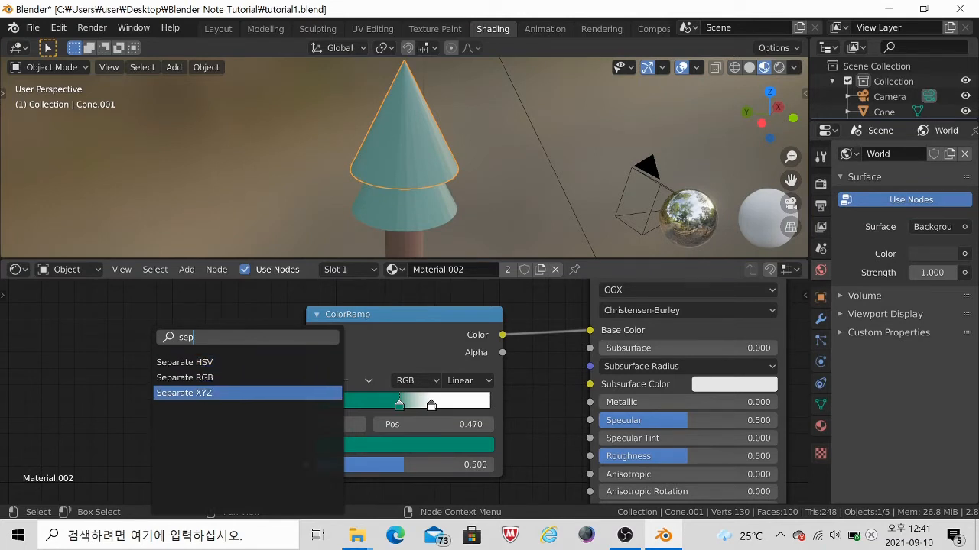
key("Return")
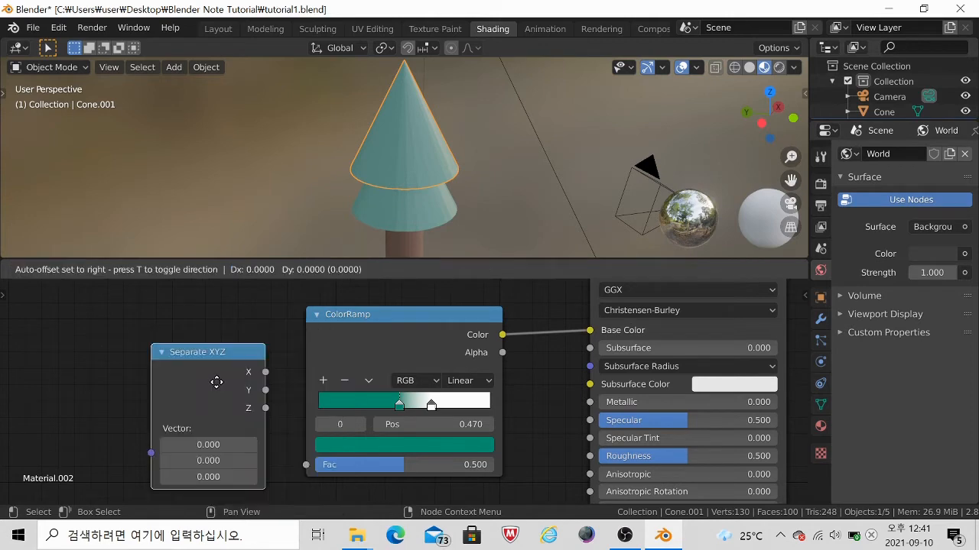
left_click(196, 371)
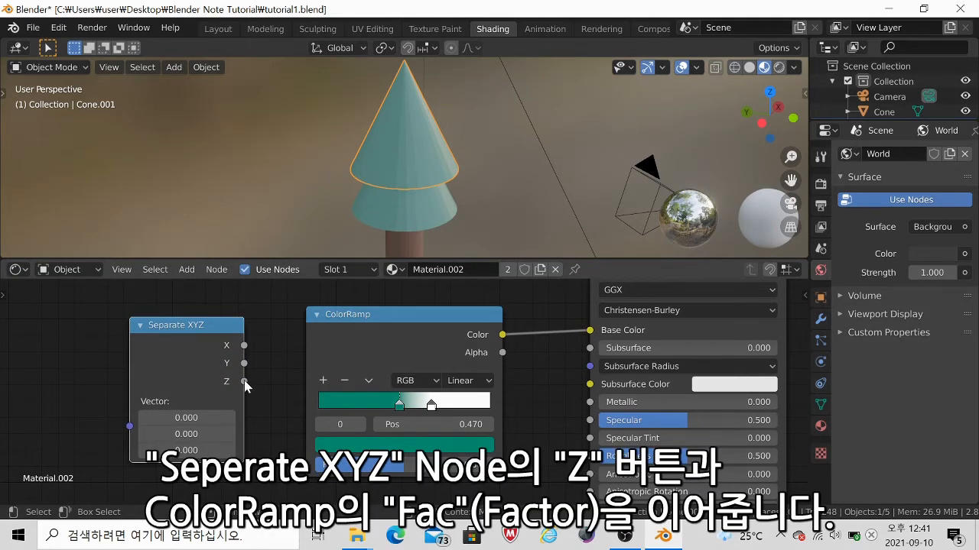
Step: Connect the Separate XYZ node's Z output to the ColorRamp's Fac and move the green stop to position 0.330
left_click_drag(244, 381, 307, 466)
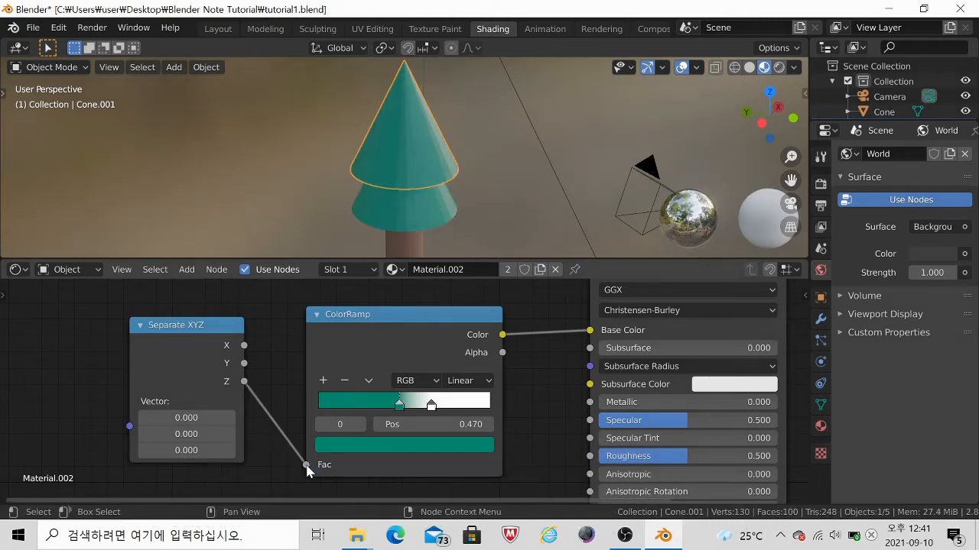
left_click_drag(400, 406, 375, 405)
left_click(776, 108)
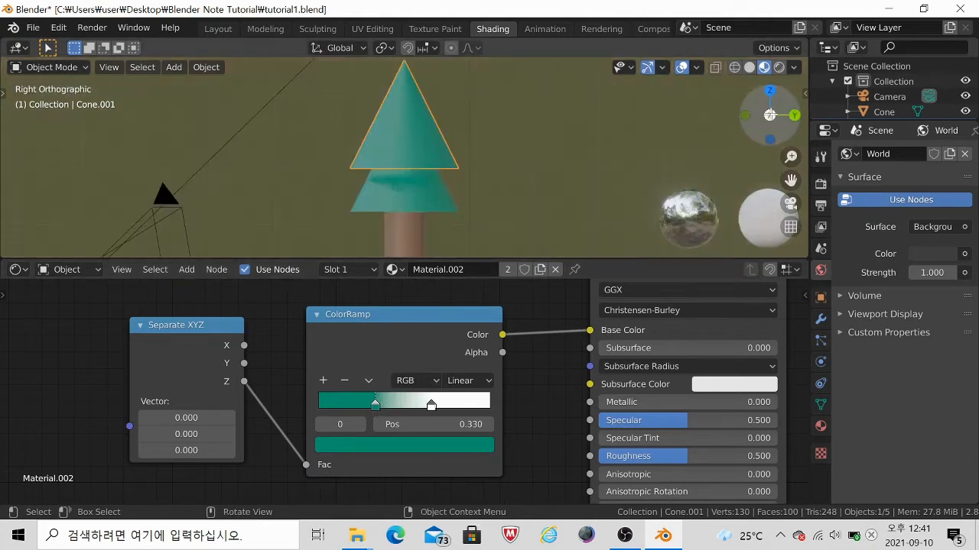
Step: Add a Texture Coordinate node and place it on the input side of the Separate XYZ node
left_click_drag(777, 109, 748, 110)
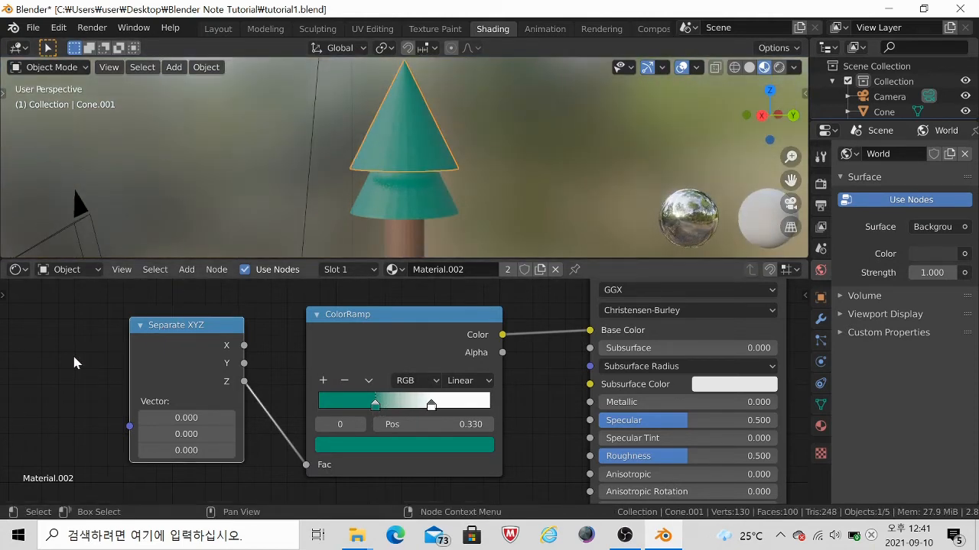
key("shift+a")
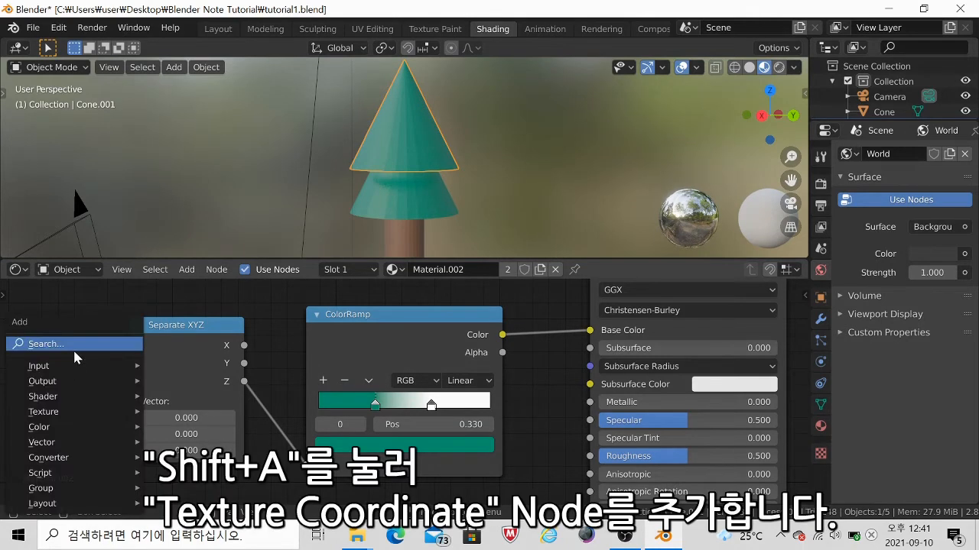
left_click(73, 348)
type("tex")
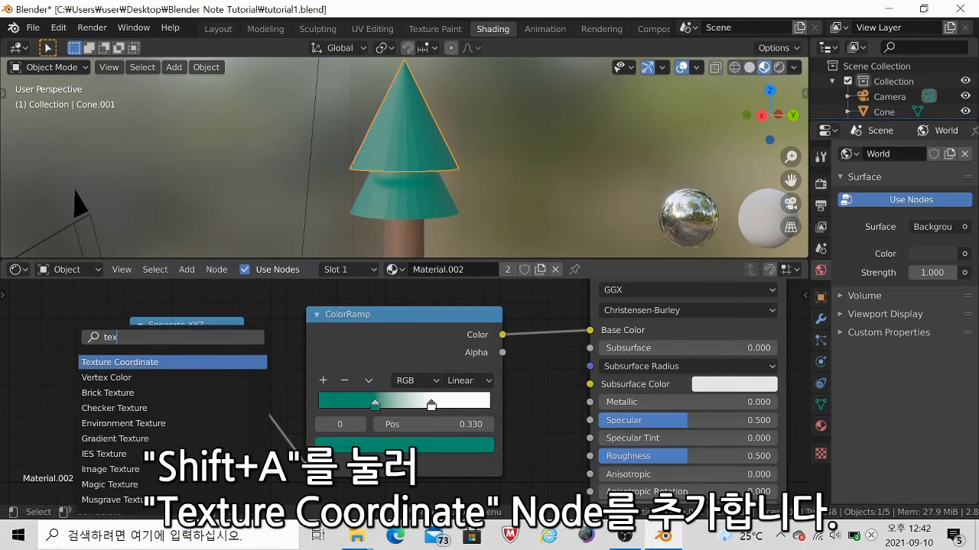
key("Return")
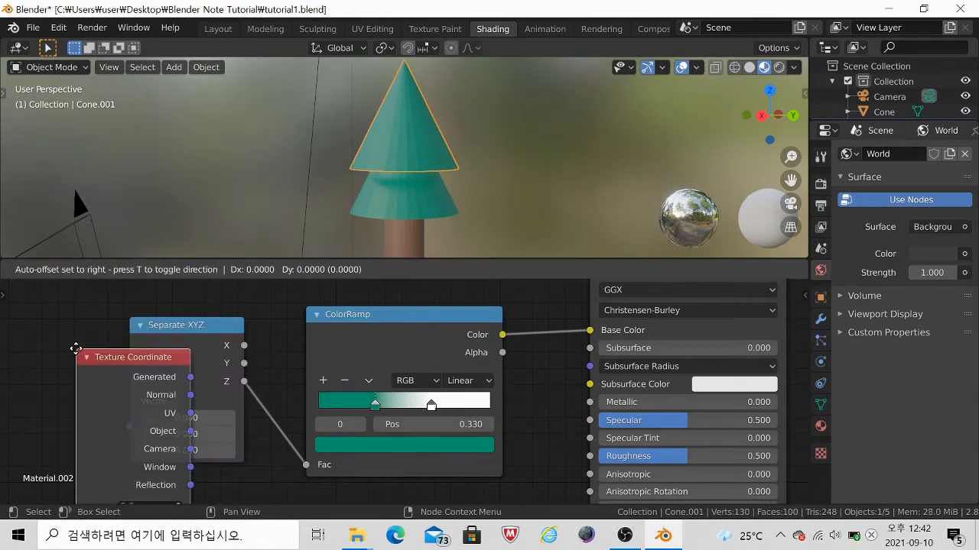
left_click(801, 304)
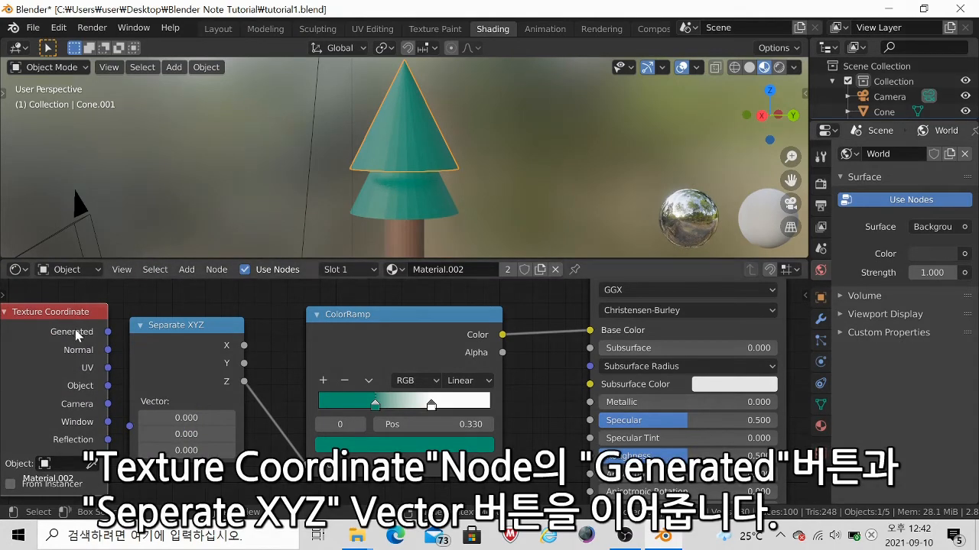
Step: Connect the Texture Coordinate node's Generated output to the Separate XYZ node's Vector input and deselect the upper cone
left_click_drag(108, 332, 134, 433)
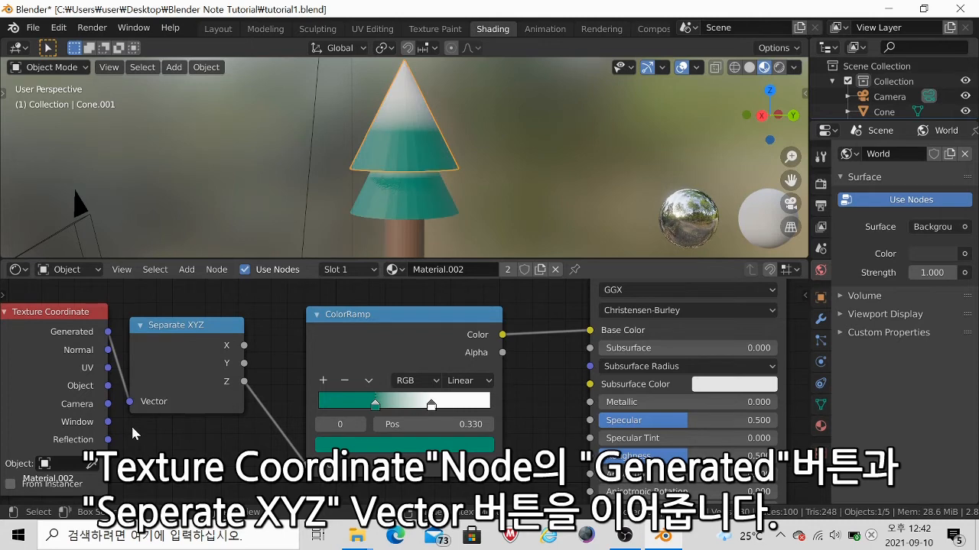
left_click_drag(744, 115, 779, 118)
left_click_drag(669, 153, 370, 167)
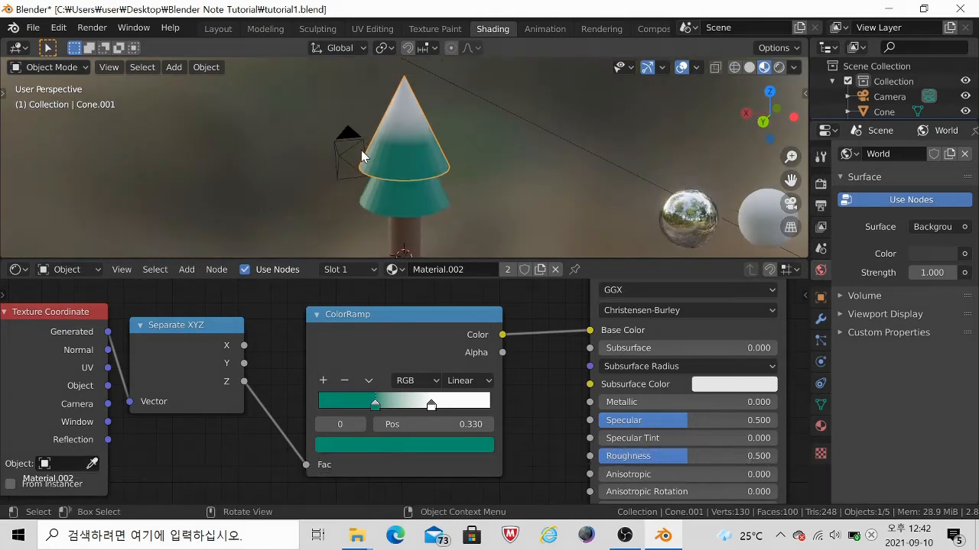
scroll(365, 149, "up", 3)
left_click_drag(784, 123, 760, 96)
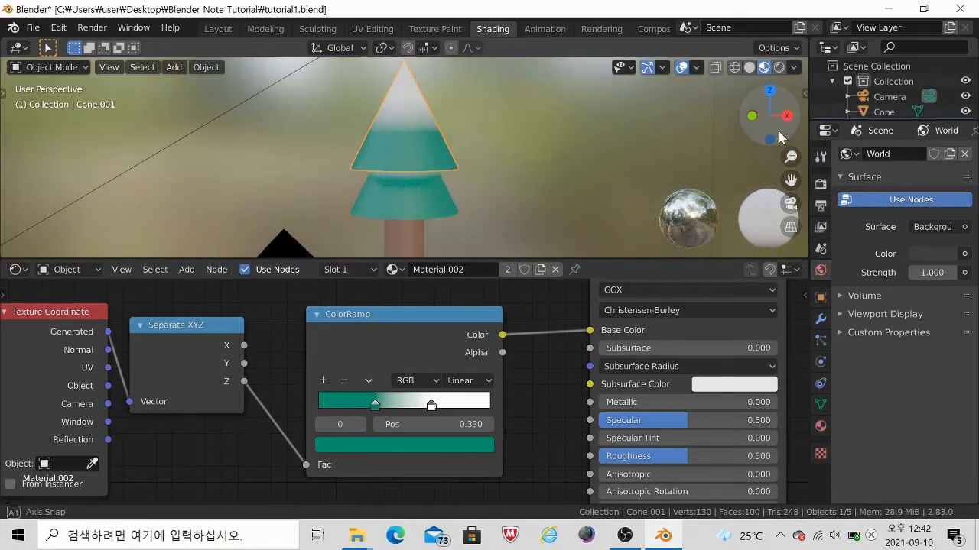
left_click(506, 161)
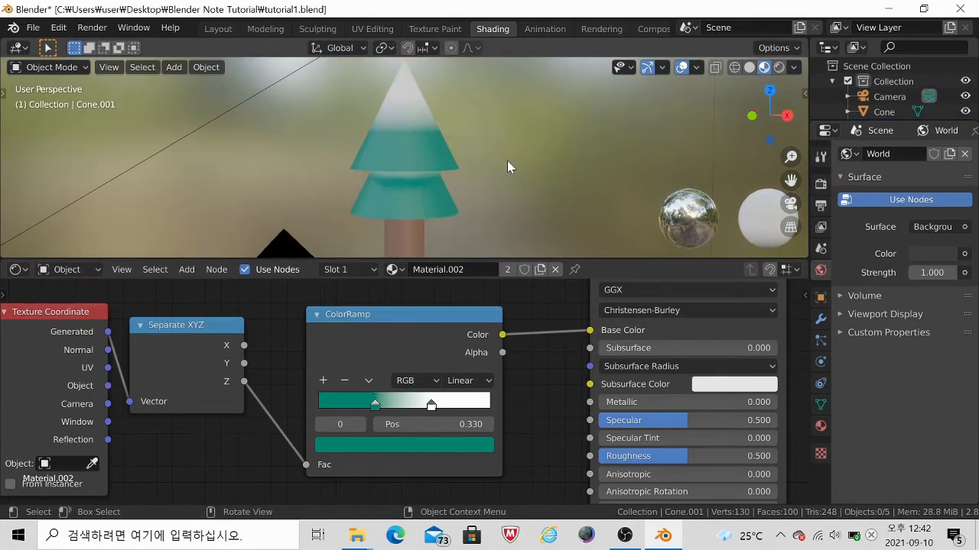
Step: Select the tree's trunk and add a Voronoi Texture node on the input side of its Principled BSDF
scroll(507, 161, "down", 3)
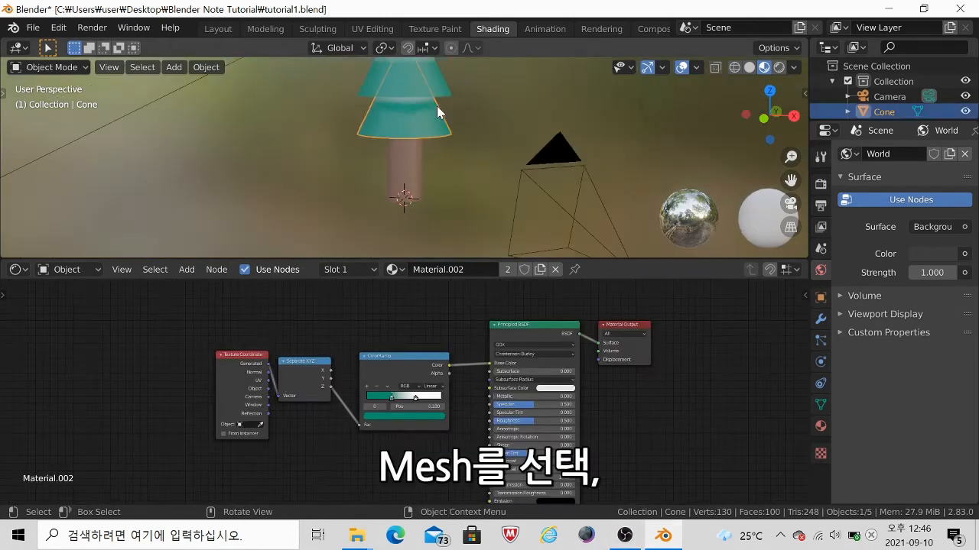
scroll(437, 105, "down", 3)
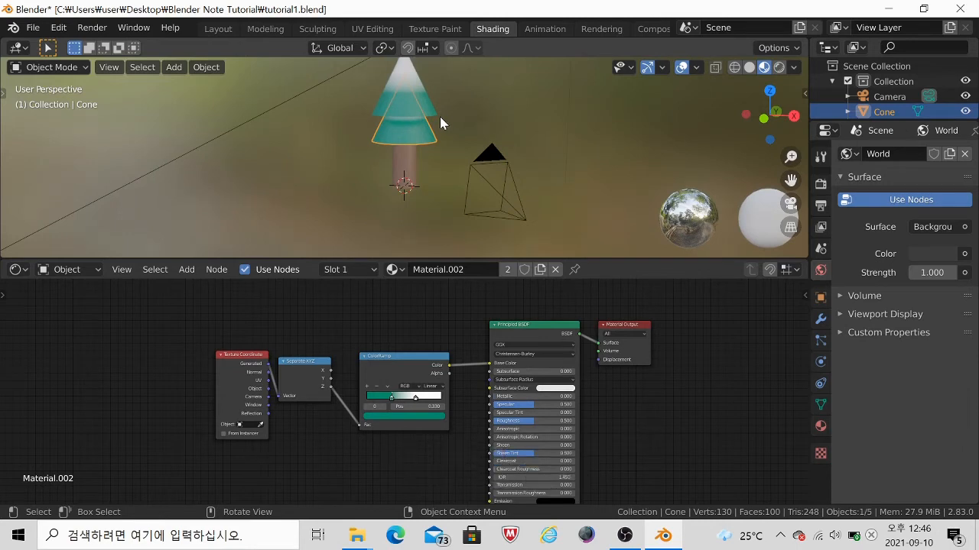
left_click(413, 162)
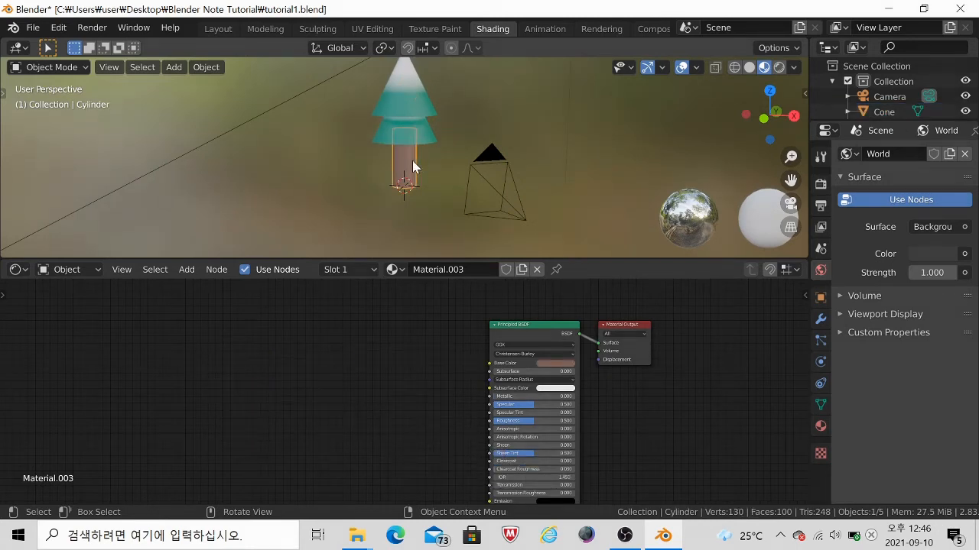
scroll(536, 327, "up", 2)
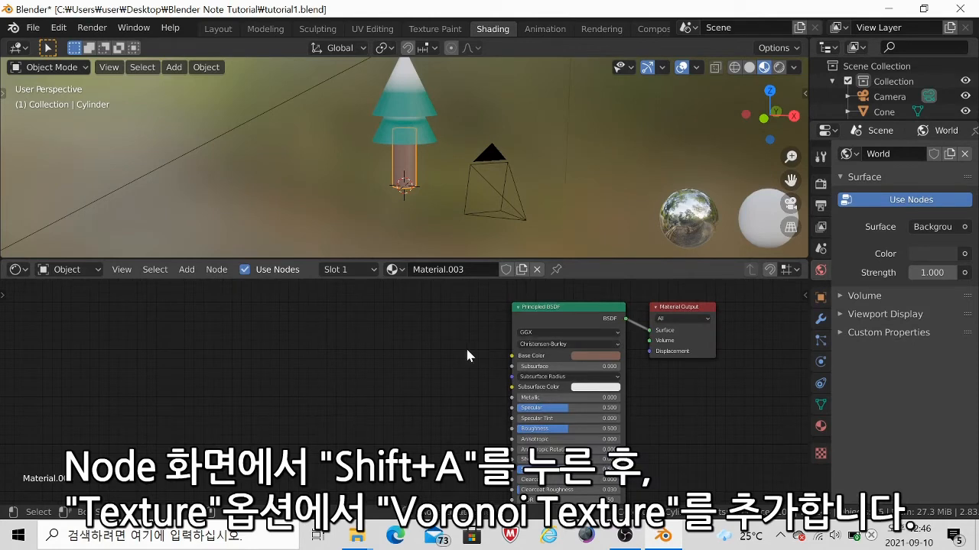
key("shift+a")
mouse_move(469, 356)
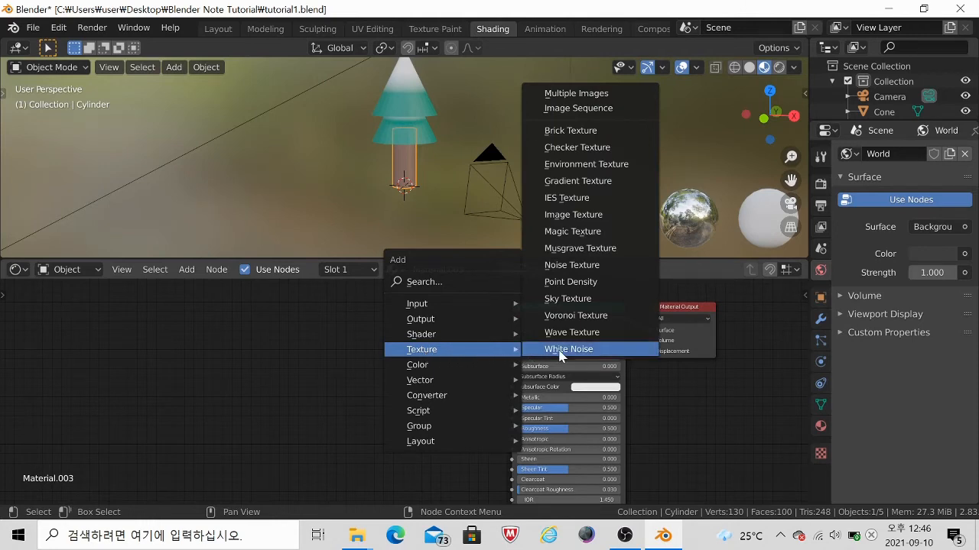
left_click(566, 316)
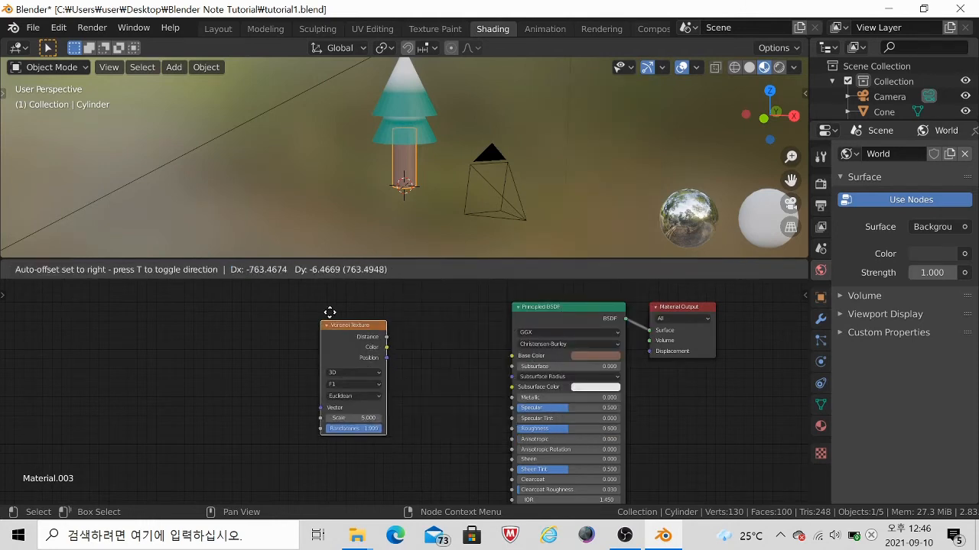
left_click(405, 314)
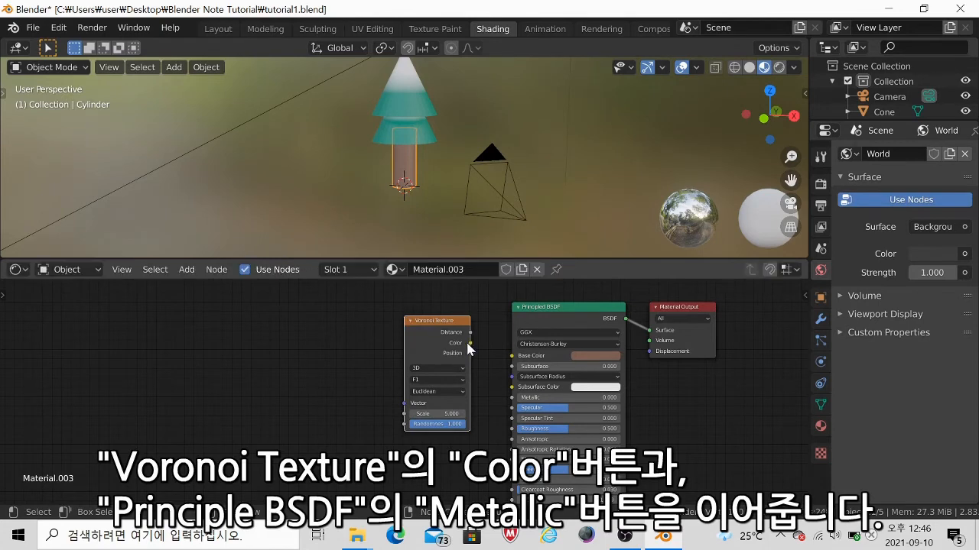
Step: Connect the Voronoi Texture's Color output to the Principled BSDF's Metallic input and check the pattern on the trunk
scroll(429, 349, "up", 3)
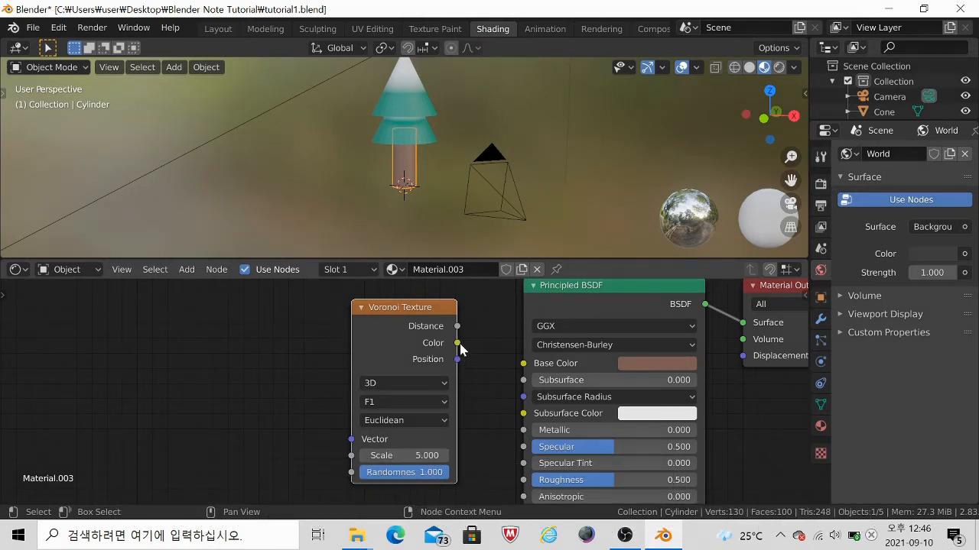
left_click_drag(457, 343, 524, 431)
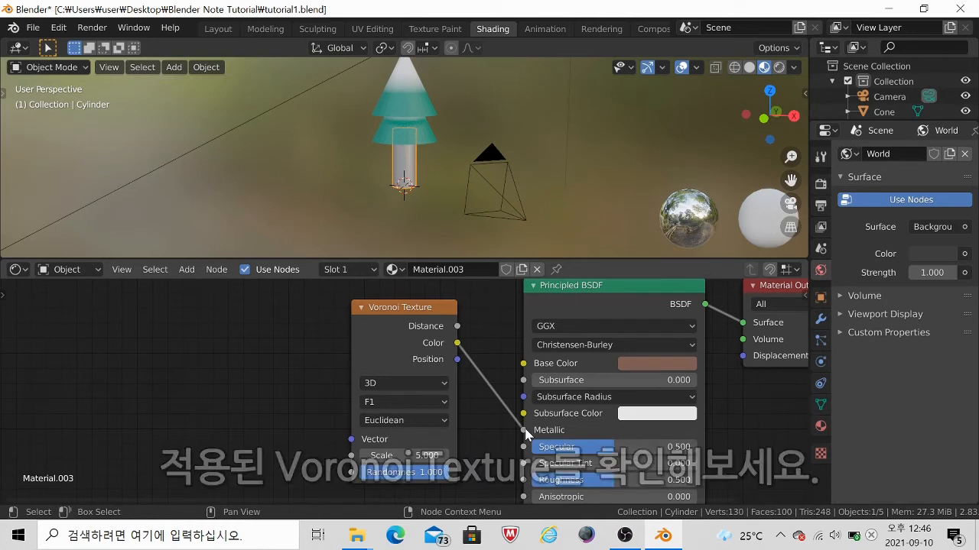
scroll(406, 170, "up", 6)
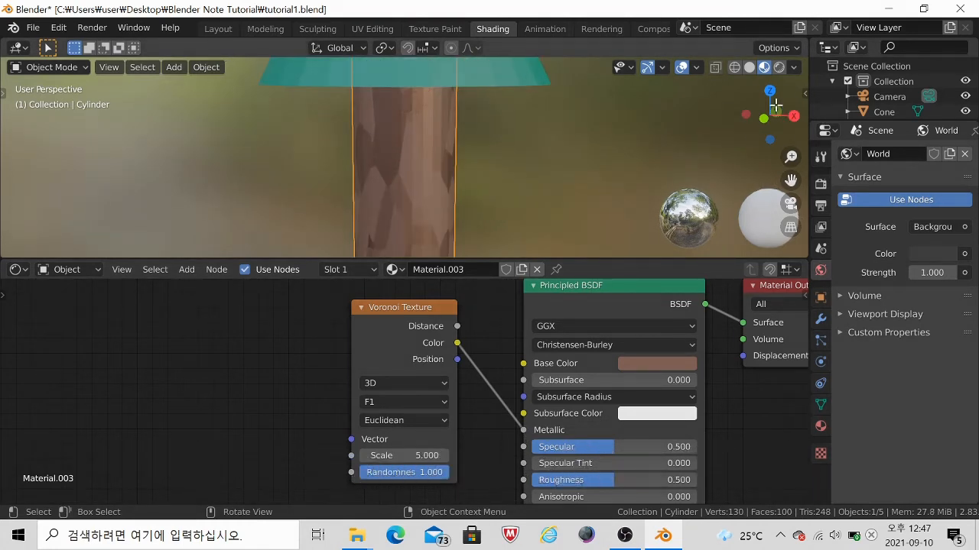
left_click_drag(769, 114, 737, 162)
scroll(539, 202, "down", 2)
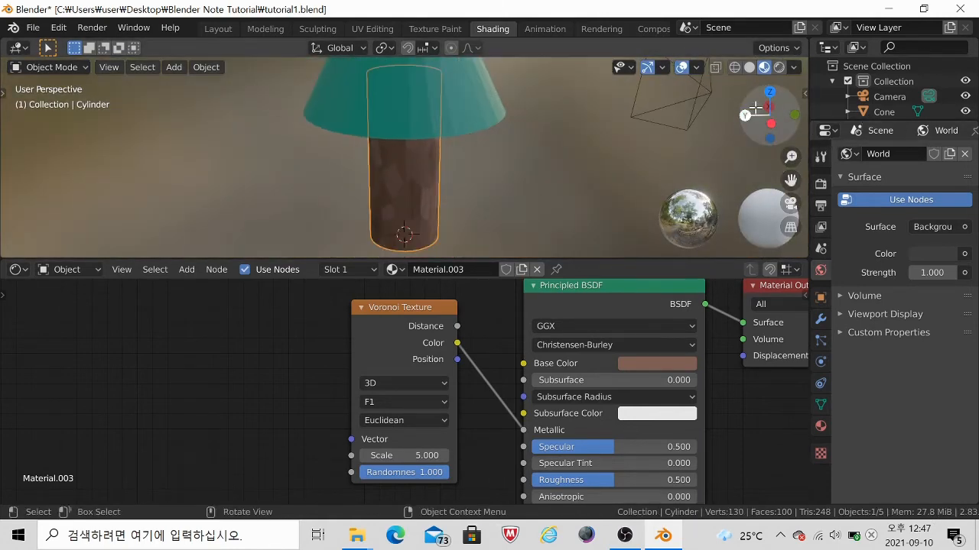
left_click_drag(757, 113, 893, 90)
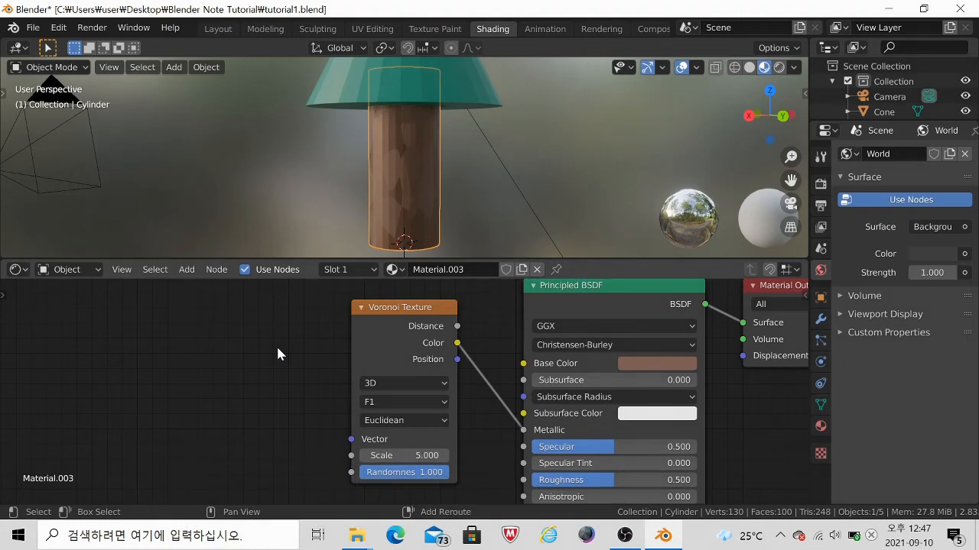
Step: Add a Noise Texture node before the Voronoi Texture and connect its Fac output to the Voronoi Texture's Vector input
key("shift+a")
mouse_move(278, 350)
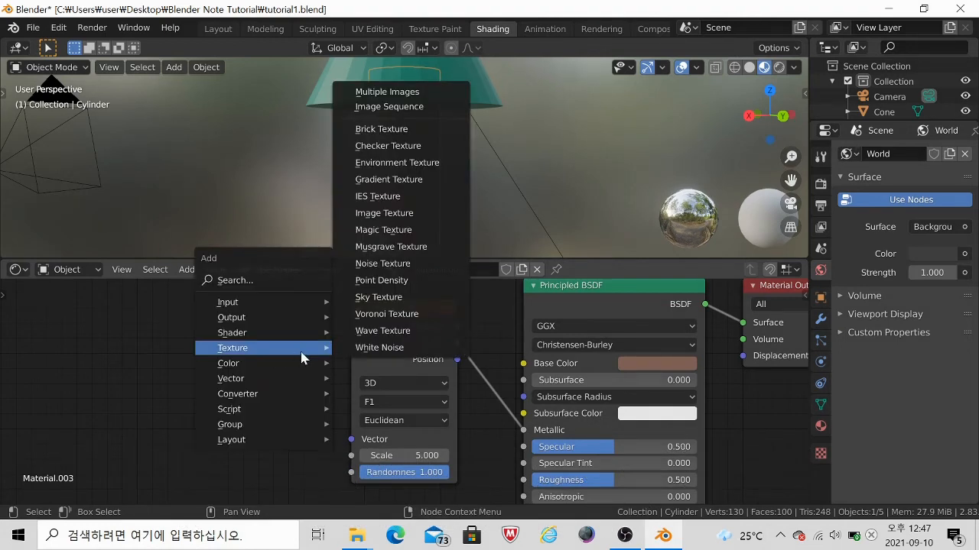
left_click(398, 264)
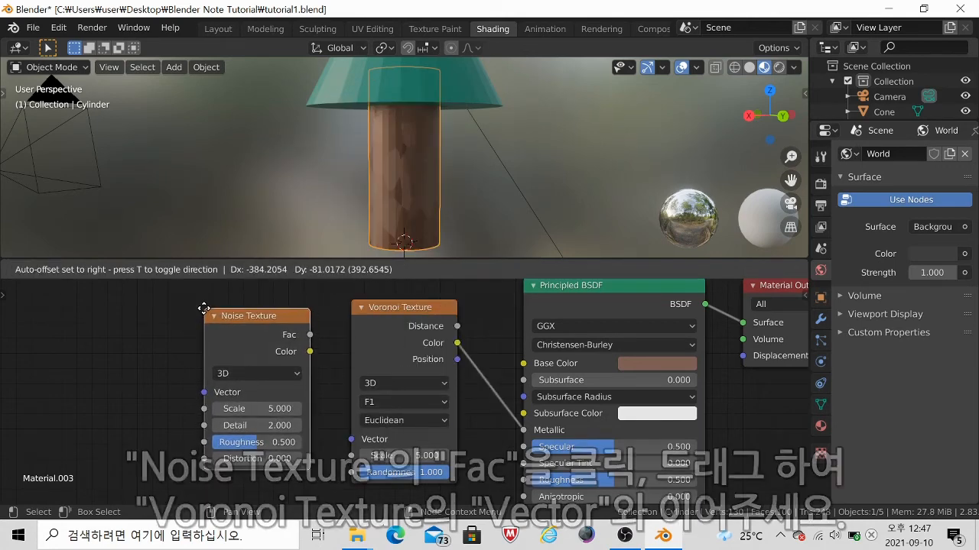
left_click(203, 309)
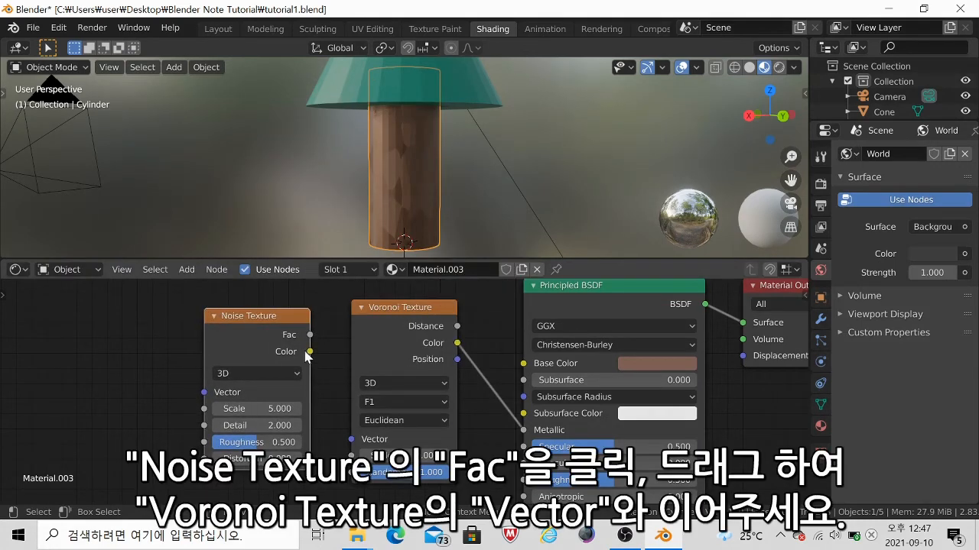
left_click_drag(310, 334, 352, 441)
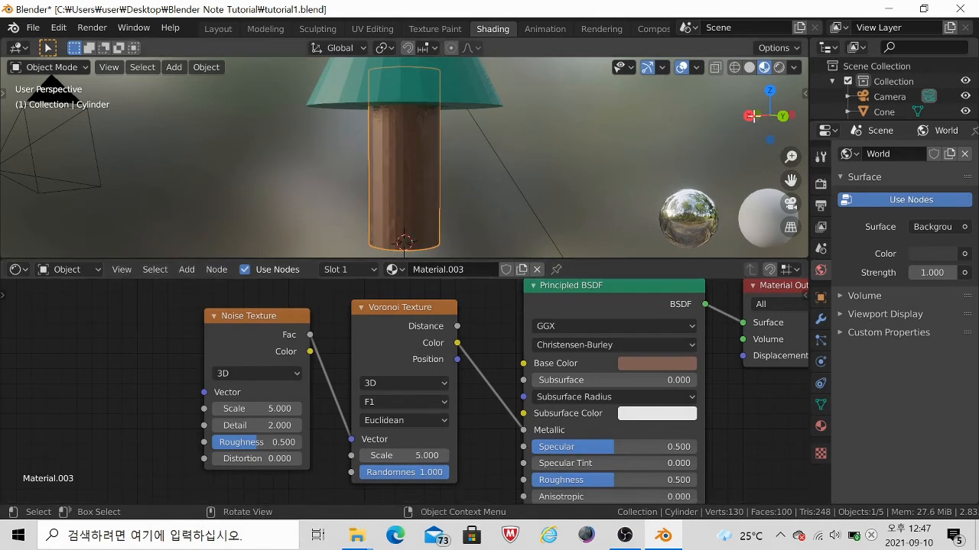
Step: Set the Voronoi Texture's Scale to 17.000 and check the grain around the trunk
left_click_drag(756, 118, 732, 128)
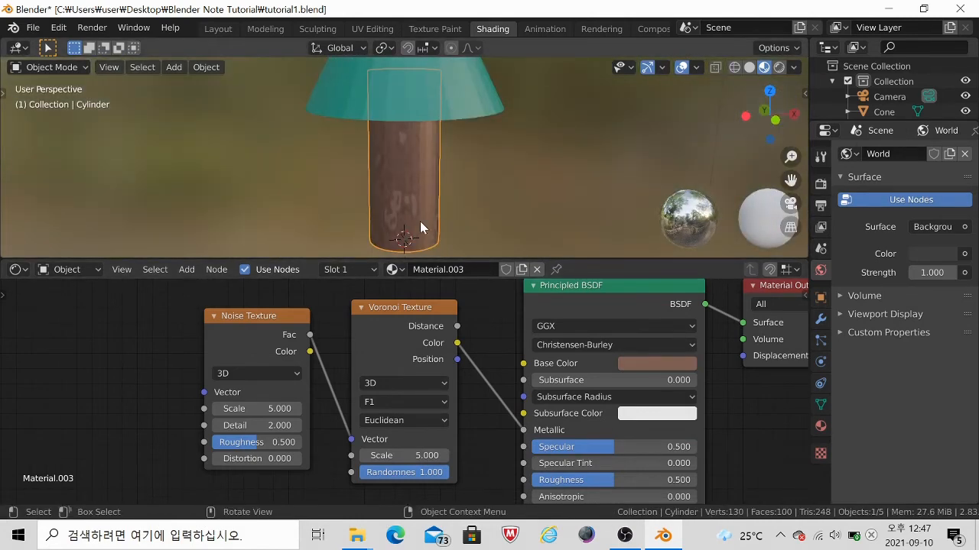
scroll(417, 217, "up", 3)
scroll(418, 216, "up", 1)
scroll(421, 217, "up", 1)
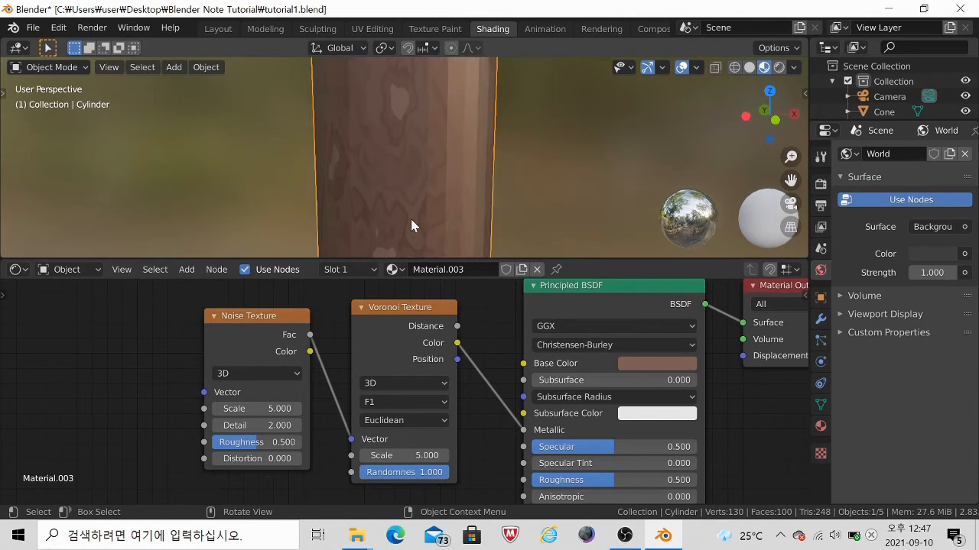
left_click_drag(771, 115, 739, 124)
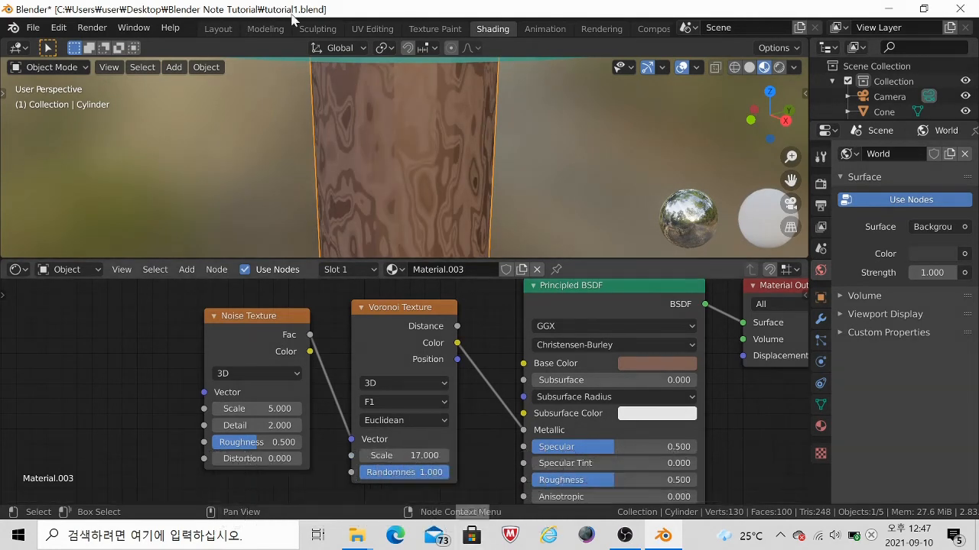
left_click_drag(766, 121, 738, 123)
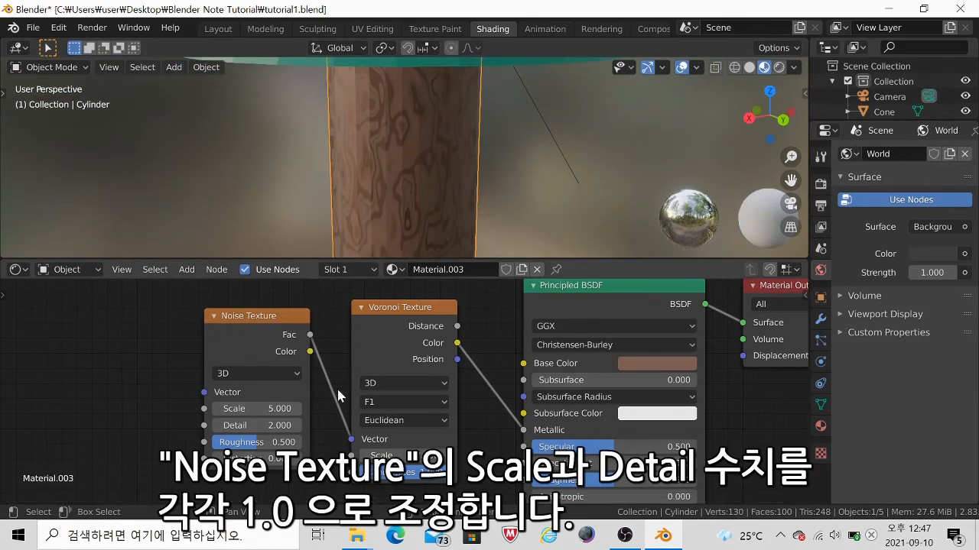
Step: Set both the Scale and the Detail of the Noise Texture node to 1.000
left_click(252, 409)
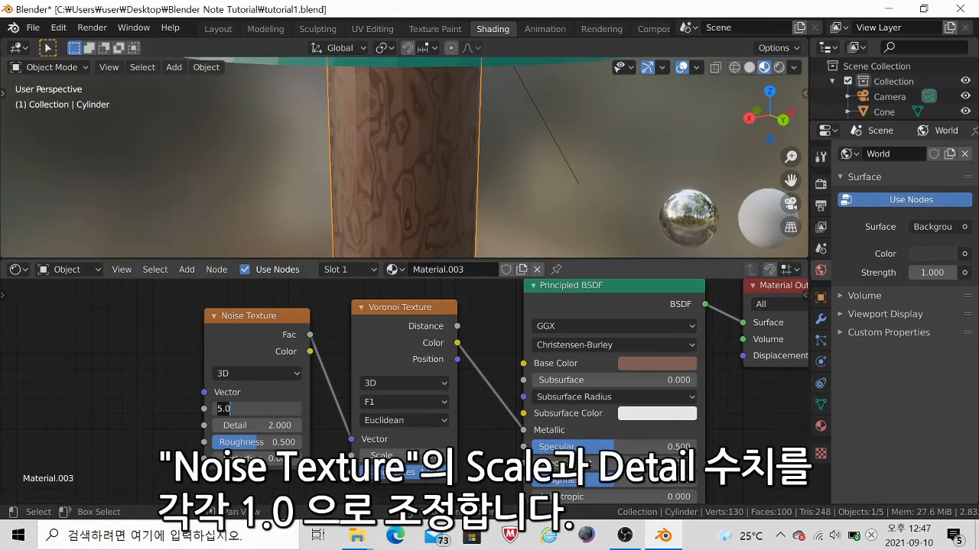
type("1")
key("Return")
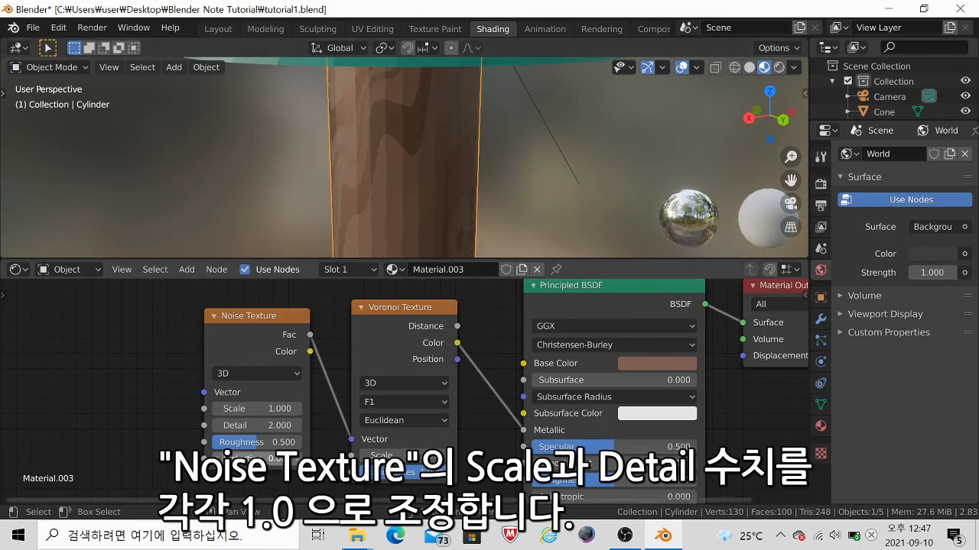
left_click(263, 425)
type("1")
key("Return")
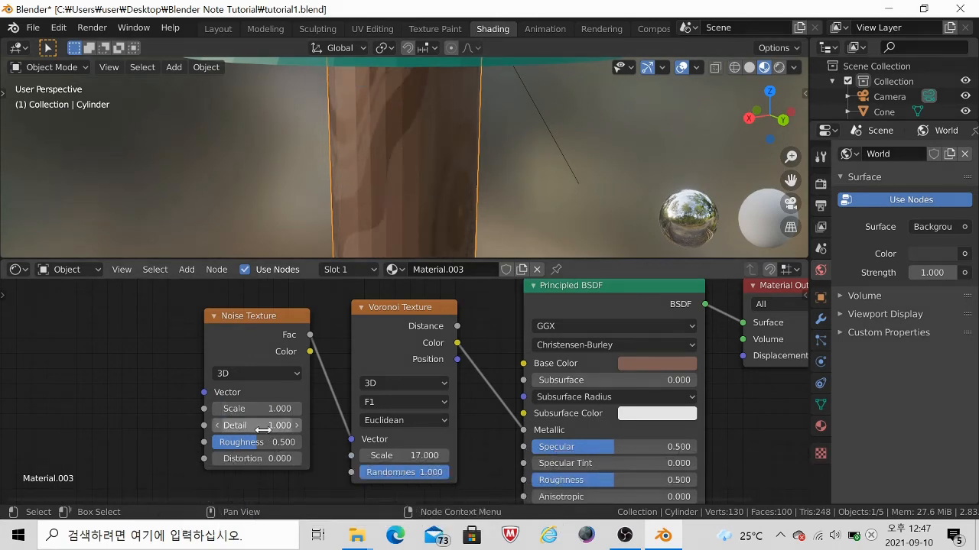
Step: Deselect the trunk and examine its finished wood-grain pattern from different angles and distances
left_click(519, 134)
scroll(519, 135, "down", 3)
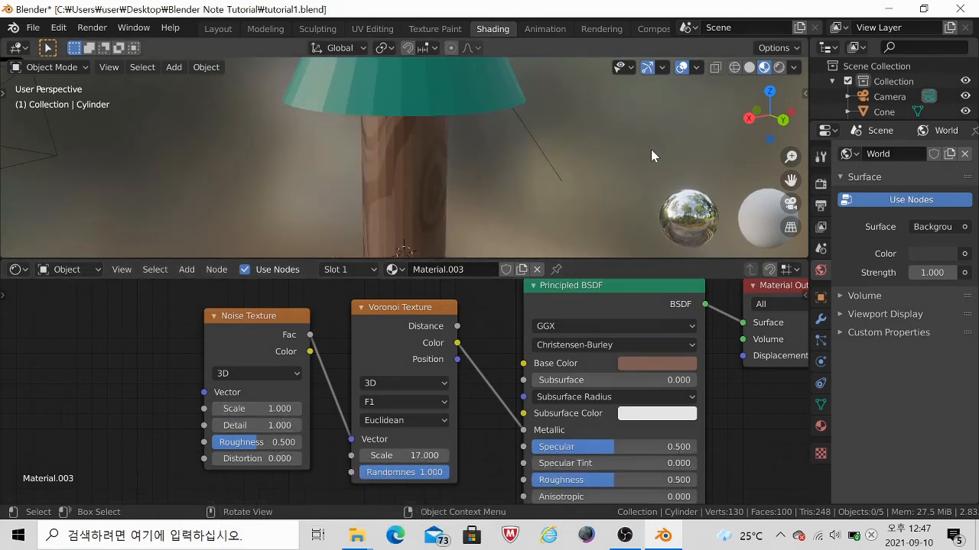
scroll(651, 150, "down", 2)
left_click_drag(757, 114, 753, 134)
scroll(549, 232, "up", 3)
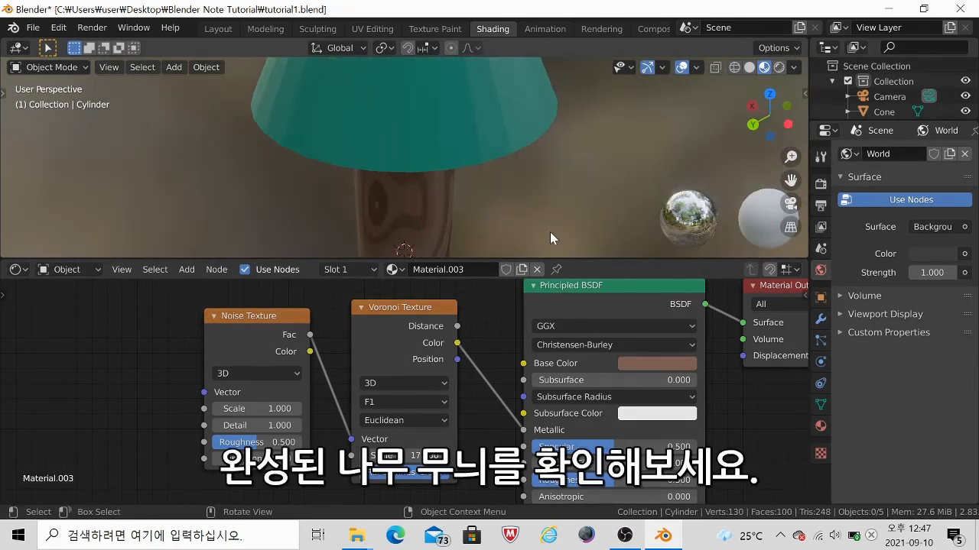
scroll(549, 232, "up", 1)
scroll(822, 107, "down", 2)
scroll(760, 109, "down", 3)
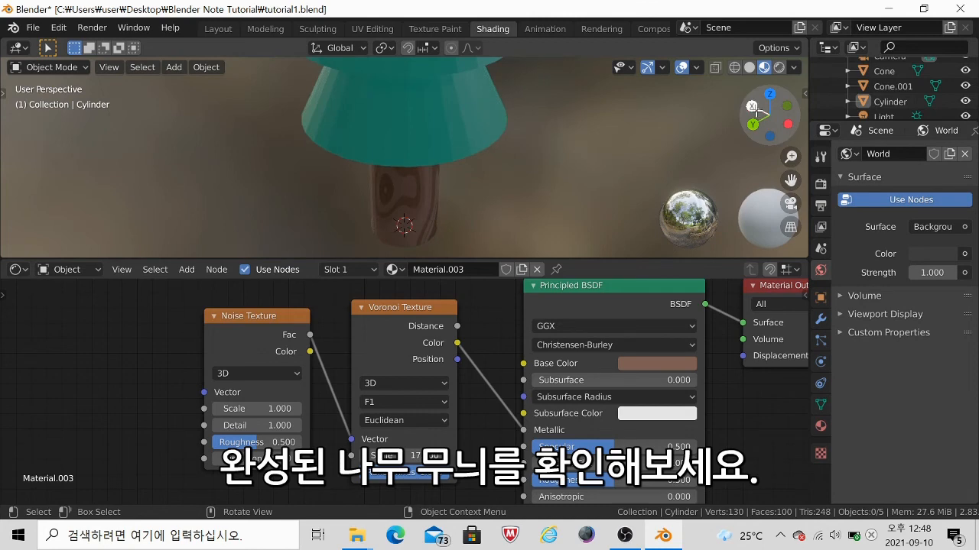
Step: Render the finished tree through the scene camera from the Layout workspace and start saving the rendered image as a file
left_click_drag(756, 109, 625, 152)
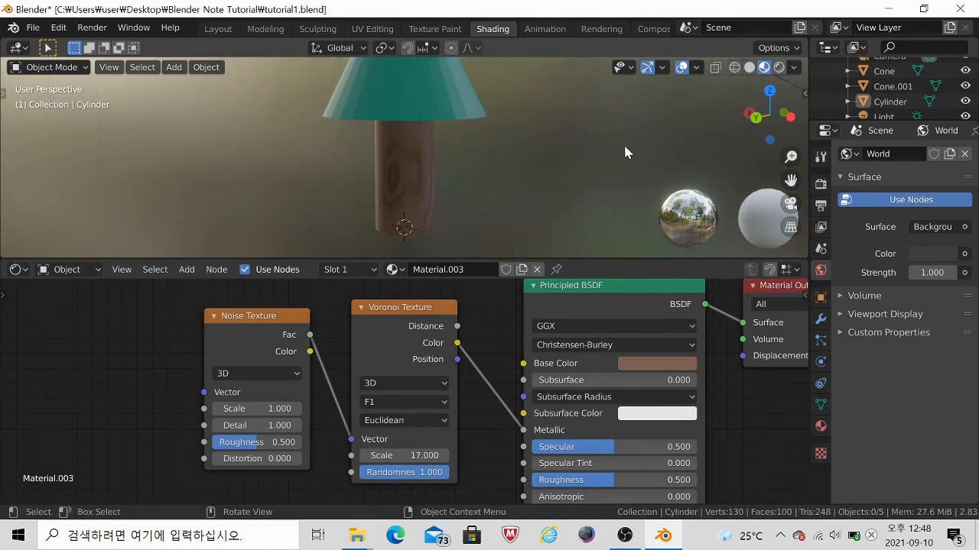
key("KP_0")
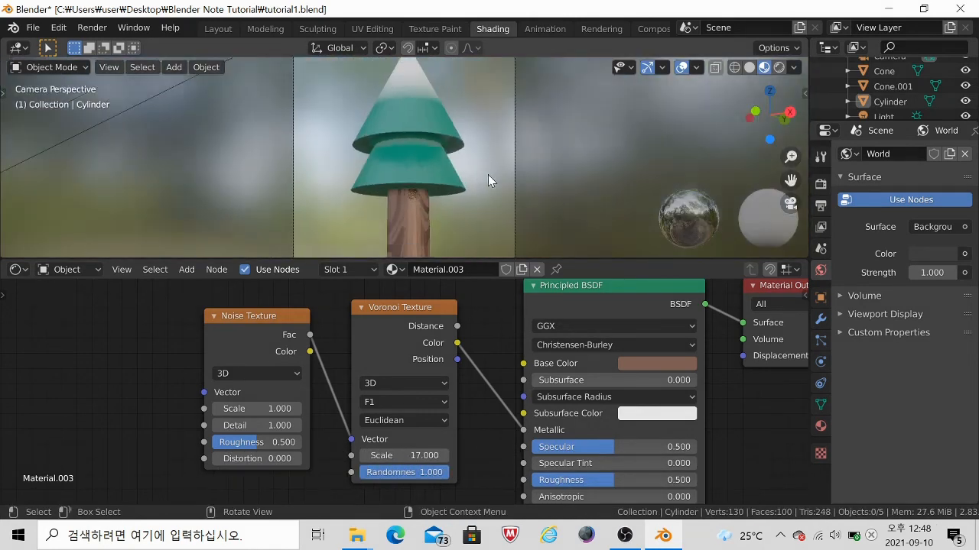
left_click(226, 33)
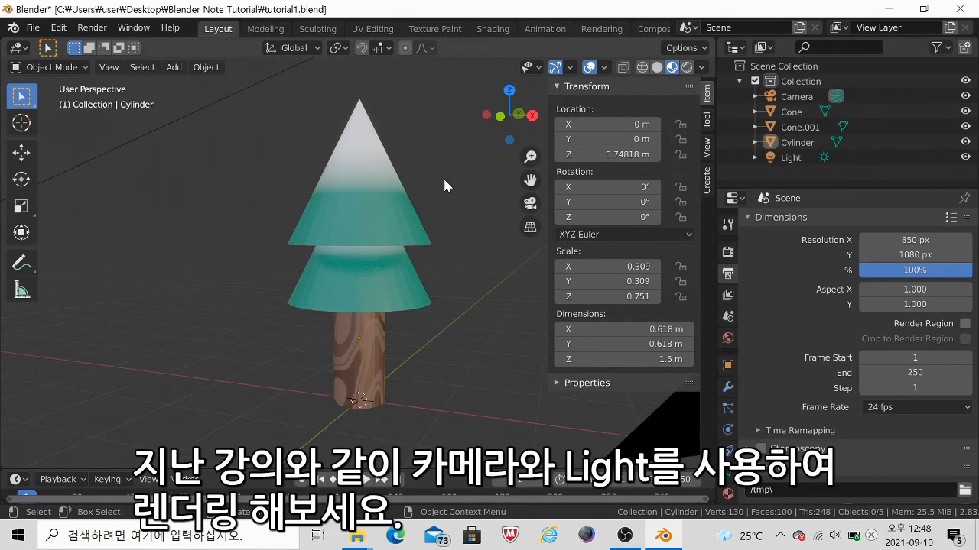
key("KP_0")
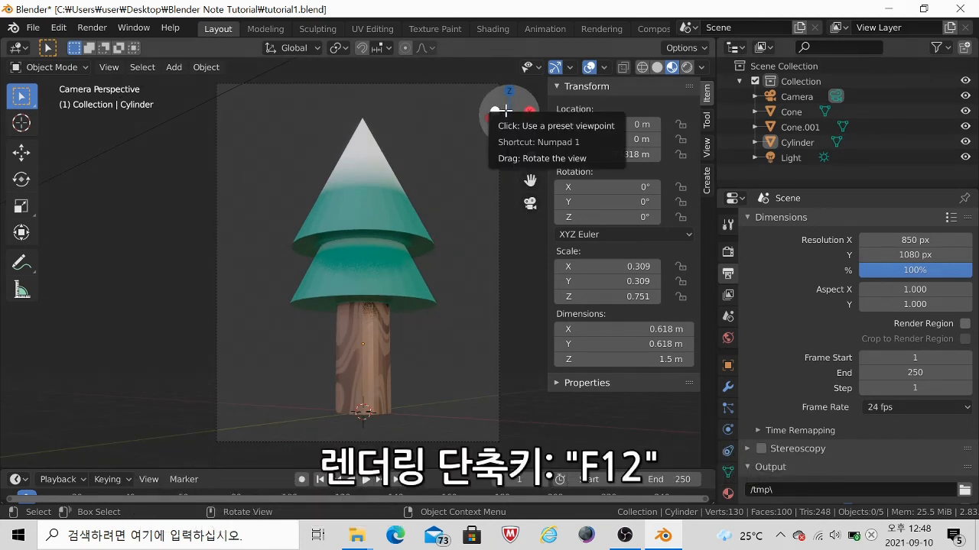
key("F12")
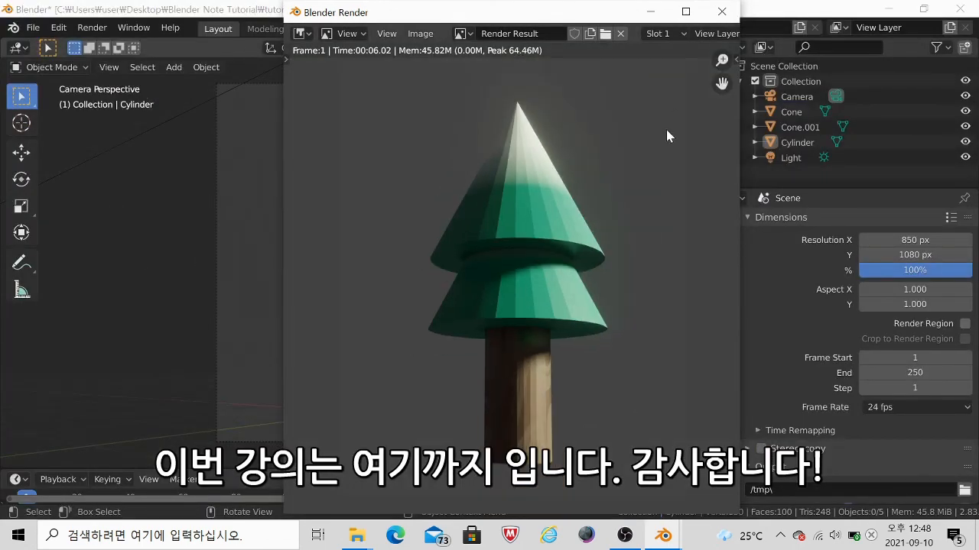
left_click(421, 34)
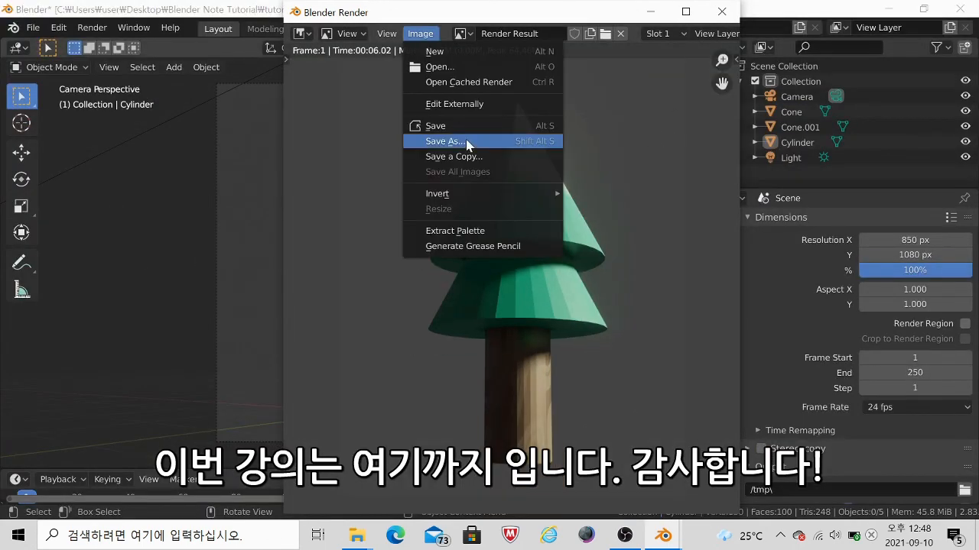